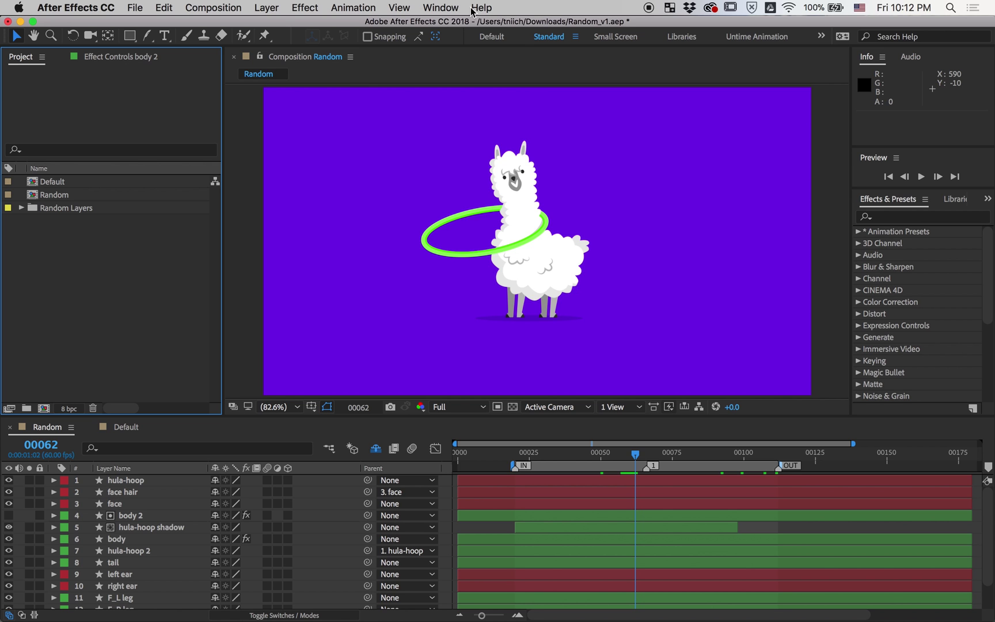
Open the Layer Manager extension, dismiss its warning, and dock it beside the Composition viewer.
left_click(441, 8)
mouse_move(476, 84)
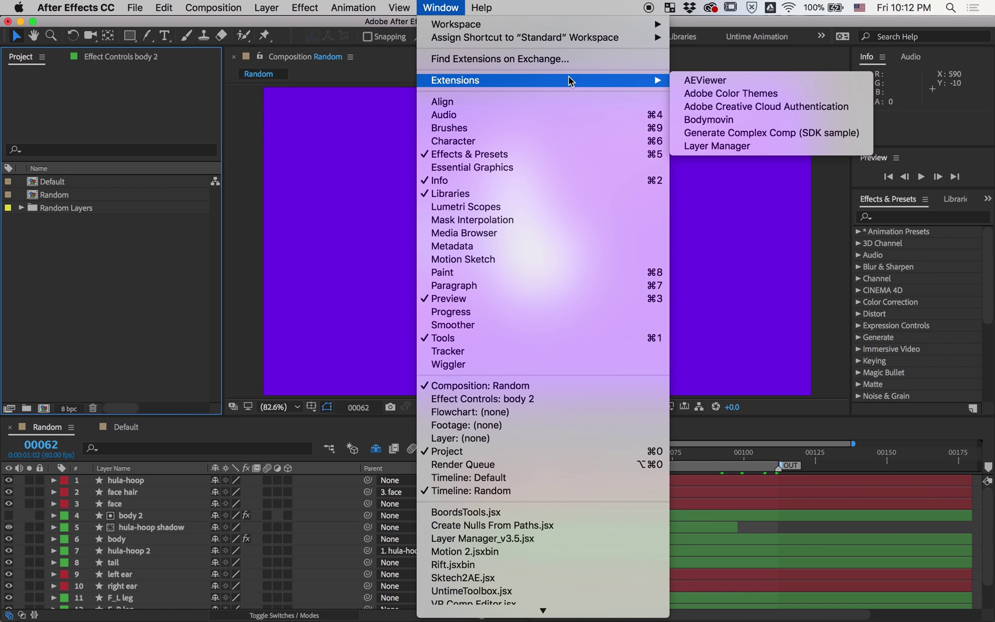
left_click(703, 151)
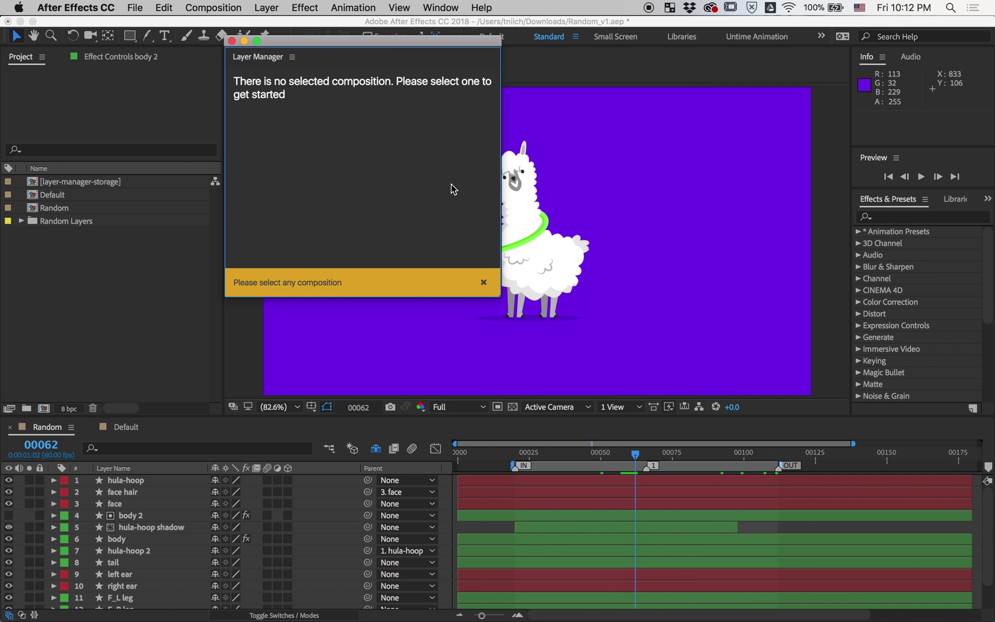
left_click(484, 281)
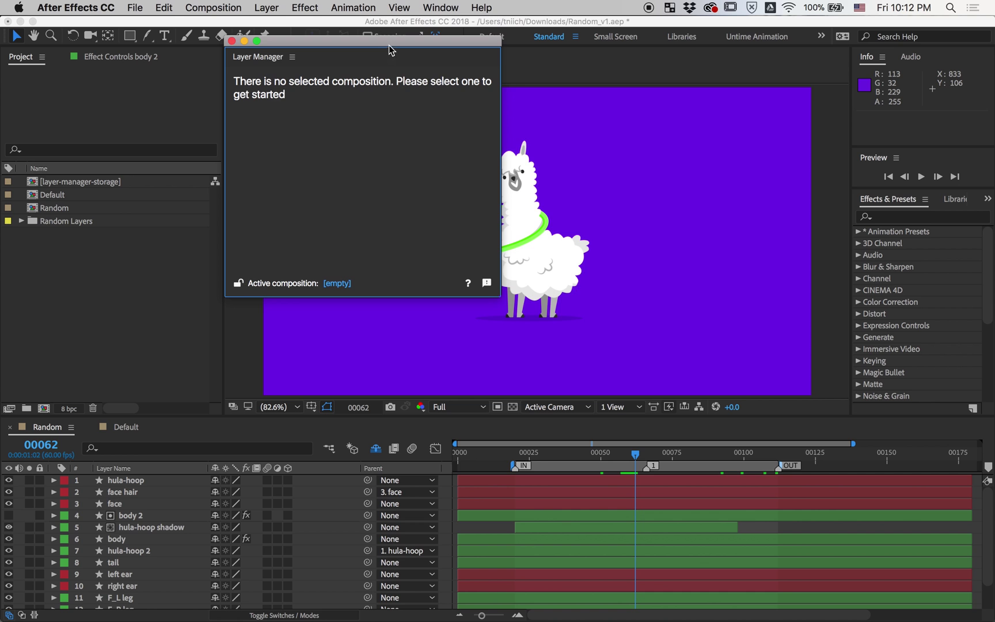
left_click_drag(392, 47, 478, 86)
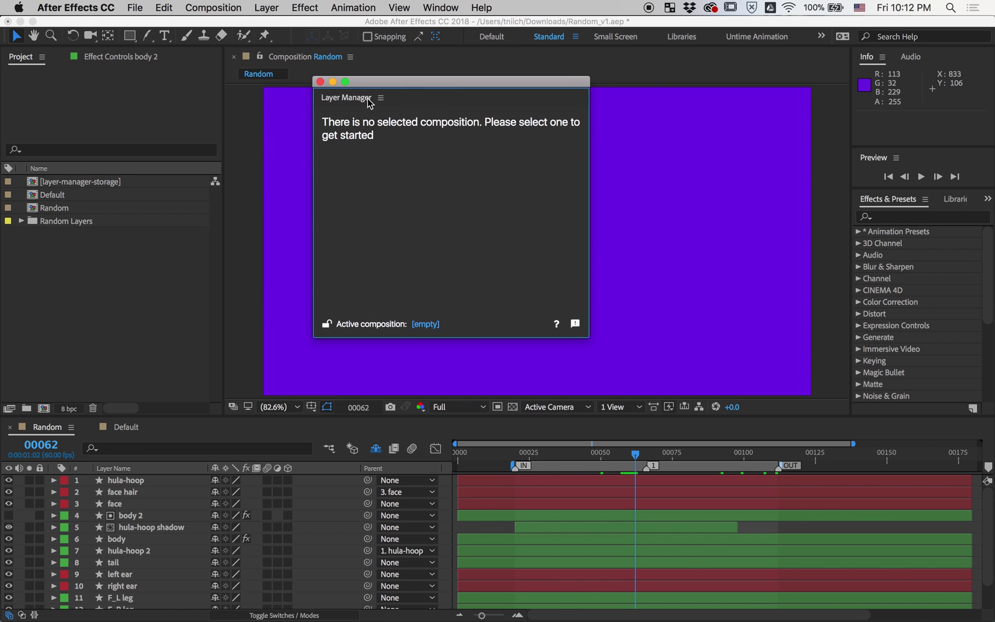
left_click_drag(361, 104, 278, 175)
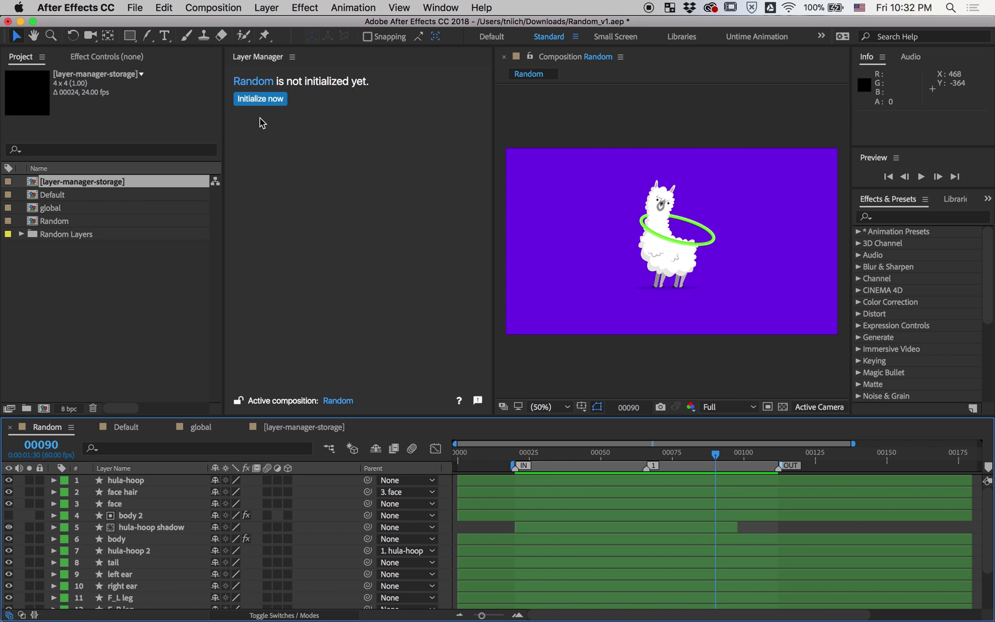
Initialize Layer Manager for Random and add groups, deleting the extras so only Group - 1 remains.
left_click(260, 105)
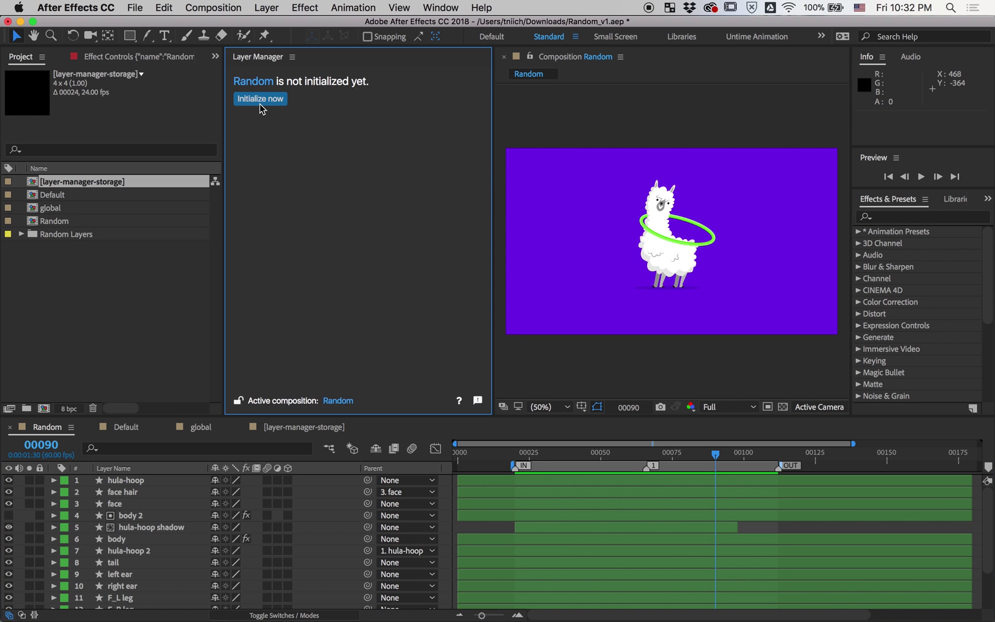
left_click(264, 100)
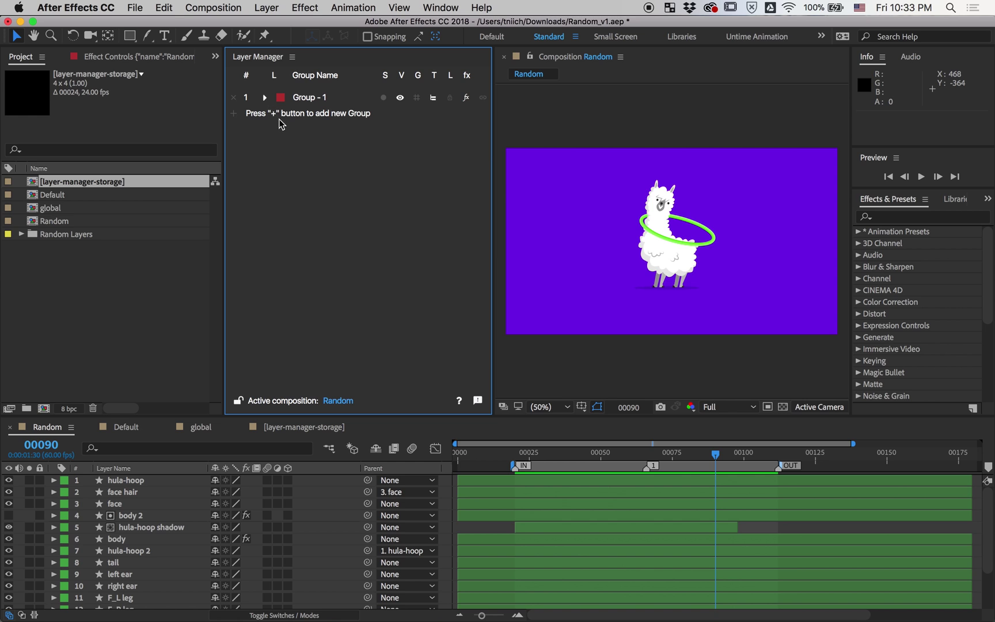
left_click(236, 114)
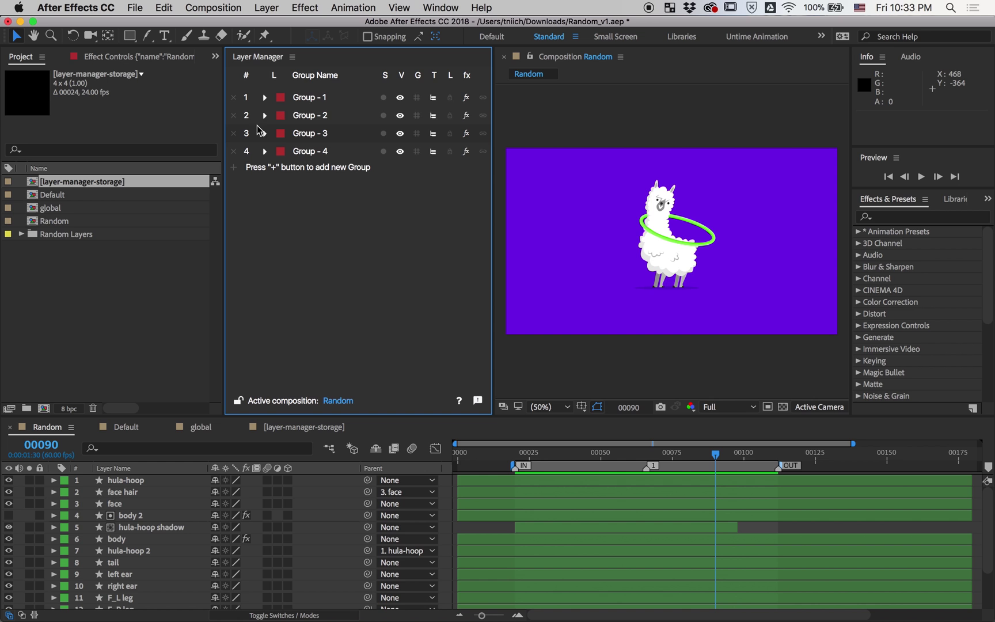
left_click(237, 116)
left_click(237, 116)
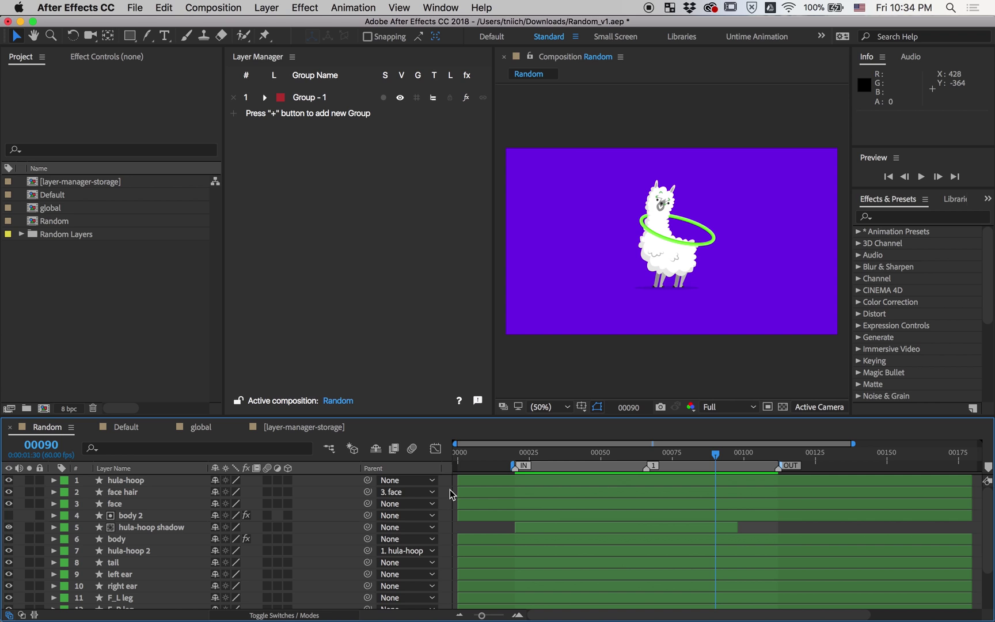
Put the face, face hair, left ear and right ear layers into Group - 1.
left_click(151, 504)
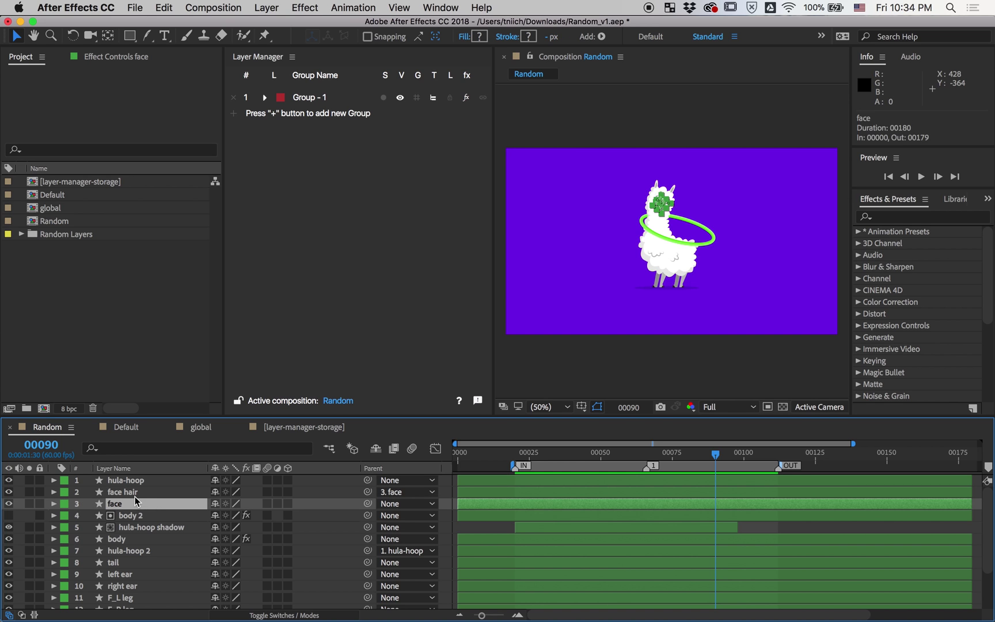
left_click(134, 494, "shift")
left_click(122, 574, "super")
left_click(122, 586, "super")
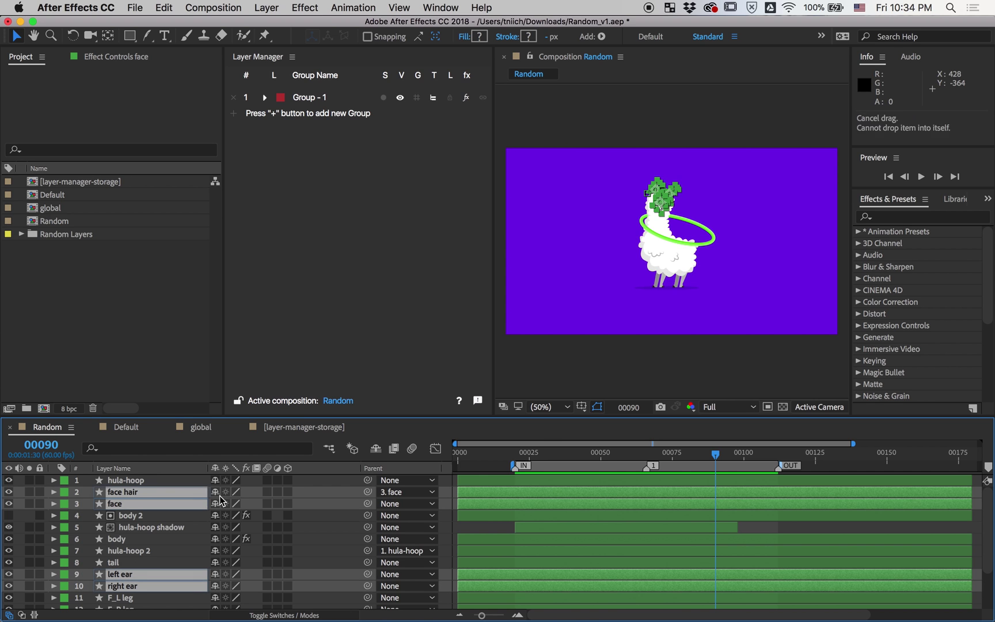
left_click_drag(122, 585, 364, 108)
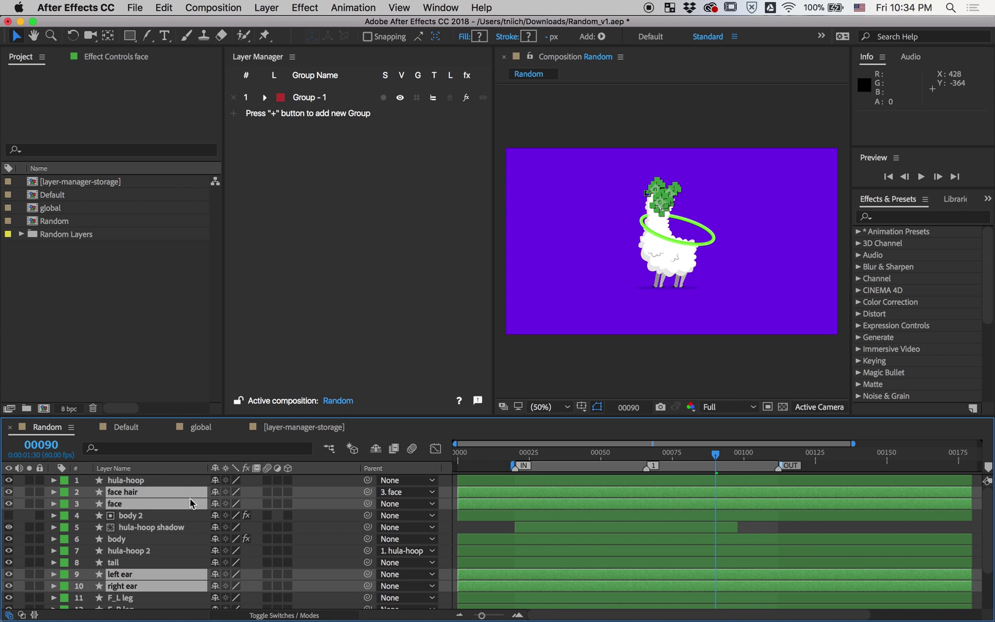
left_click_drag(191, 503, 357, 98)
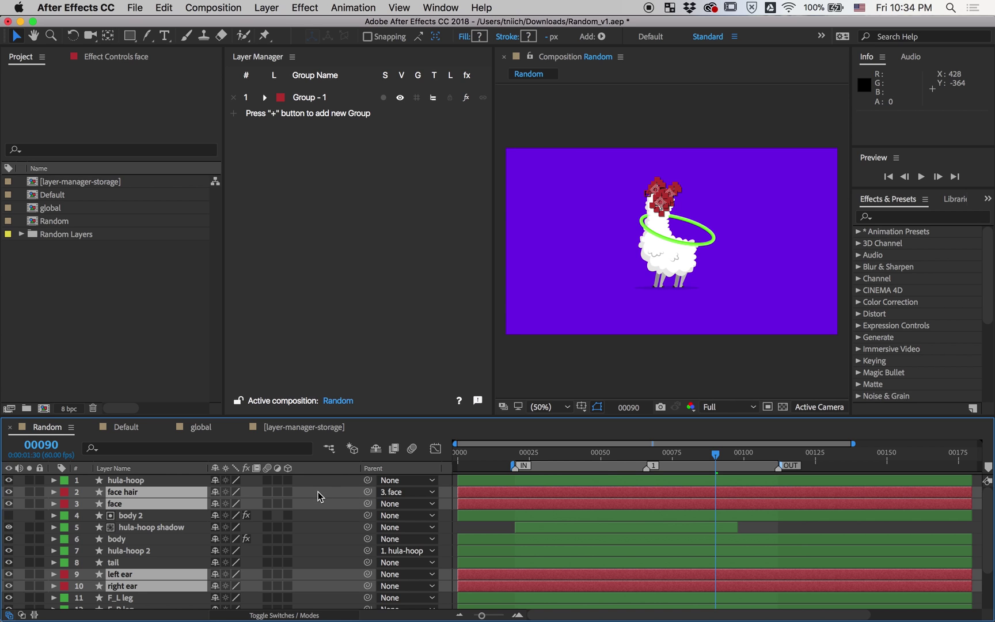
Add the body 2 and hula-hoop shadow layers to Group - 1.
left_click(178, 518)
left_click(177, 529, "shift")
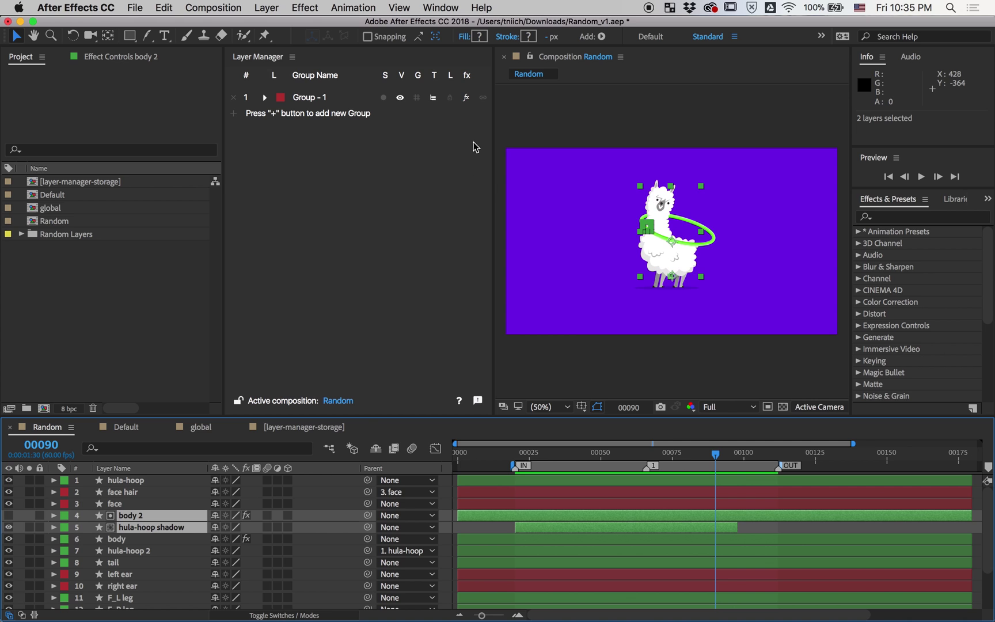
left_click(485, 101)
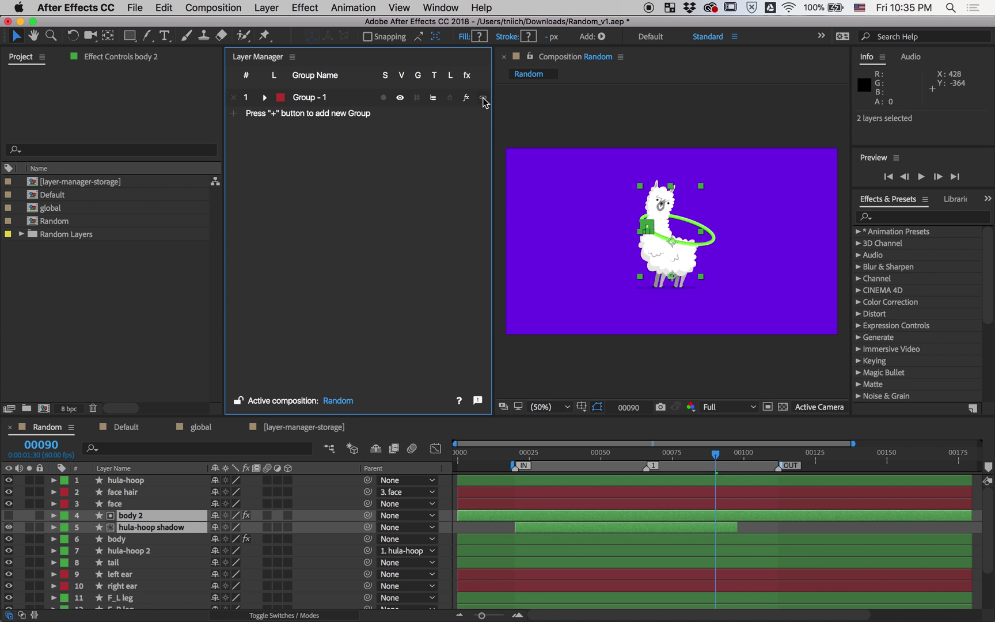
left_click(485, 101)
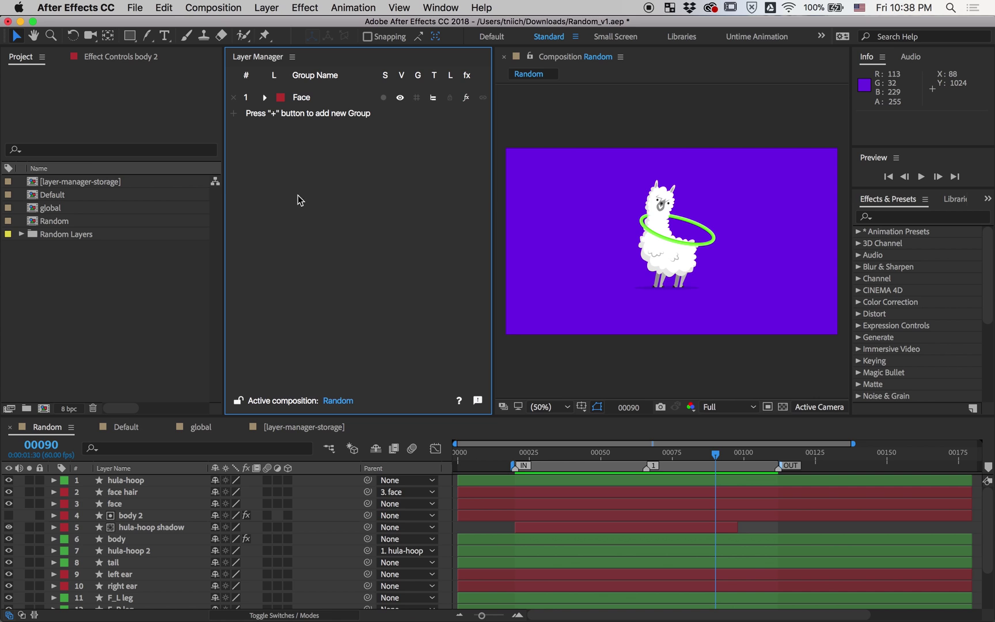
Check the group's colour choices, then toggle its solo and visibility switches on and off.
left_click(281, 100)
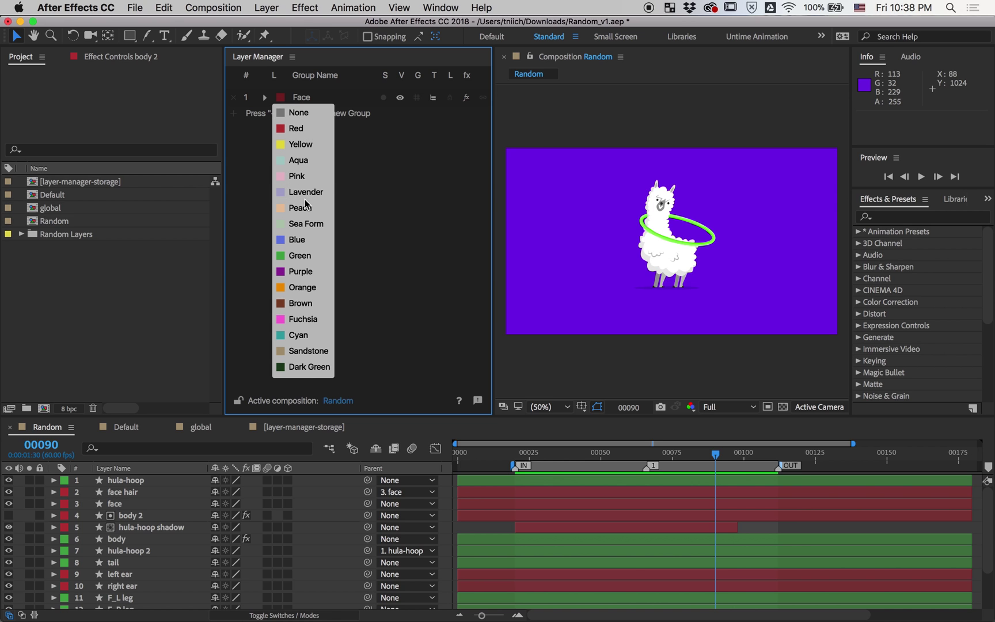
left_click(351, 242)
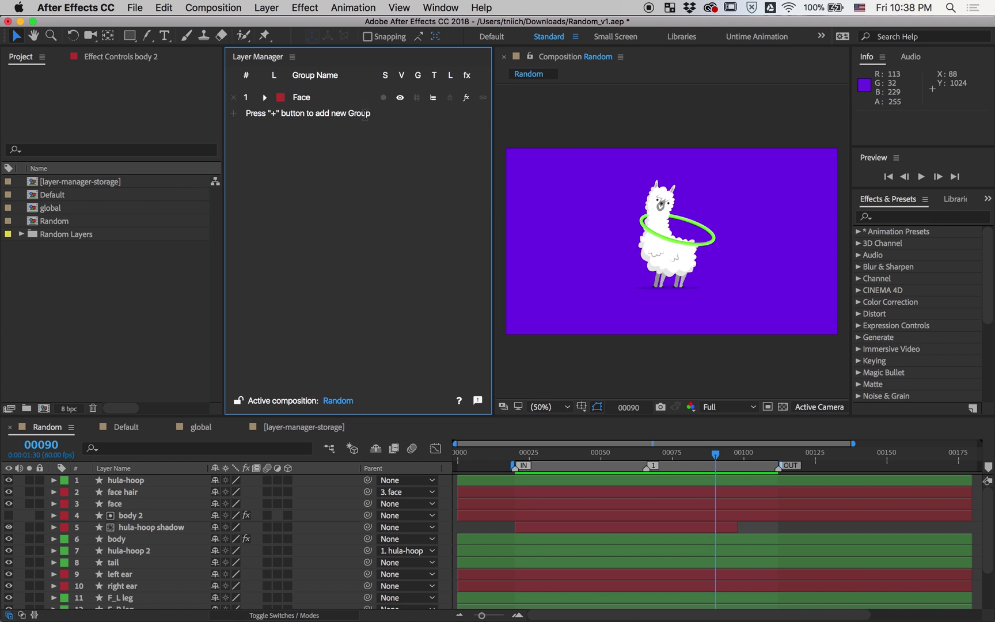
left_click(383, 102)
left_click(383, 102)
left_click(401, 98)
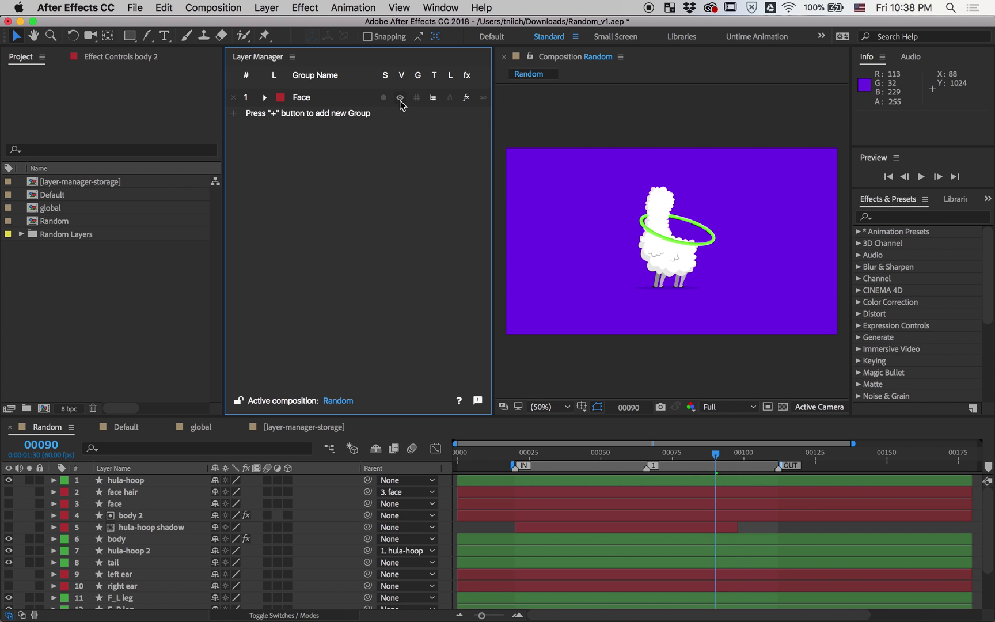
left_click(400, 97)
Try the group's G option, shy with Hide Shy Layers, and lock, restoring each afterwards.
left_click(417, 98)
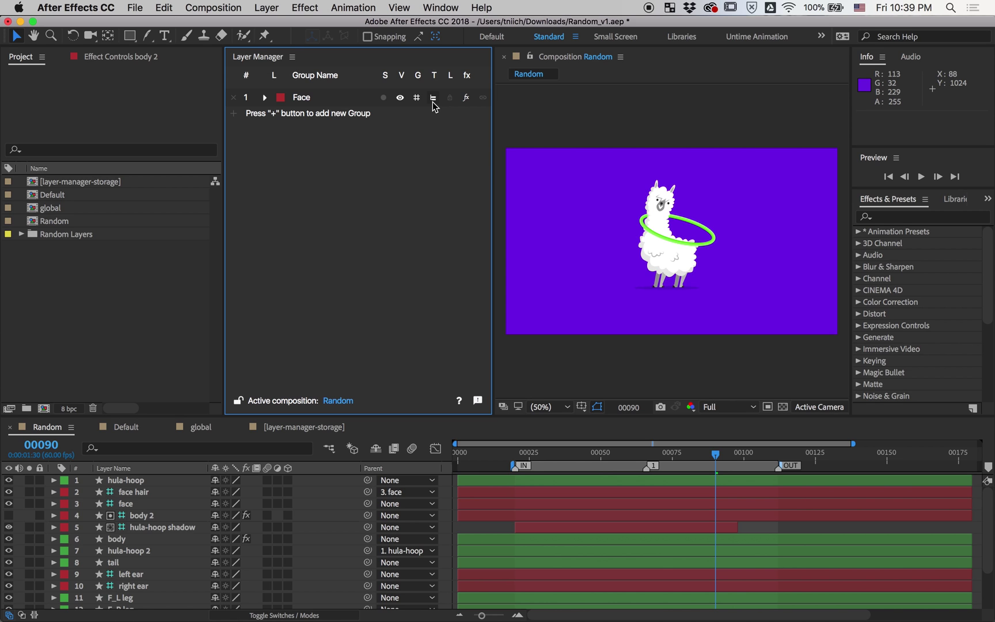
left_click(432, 102)
left_click(375, 450)
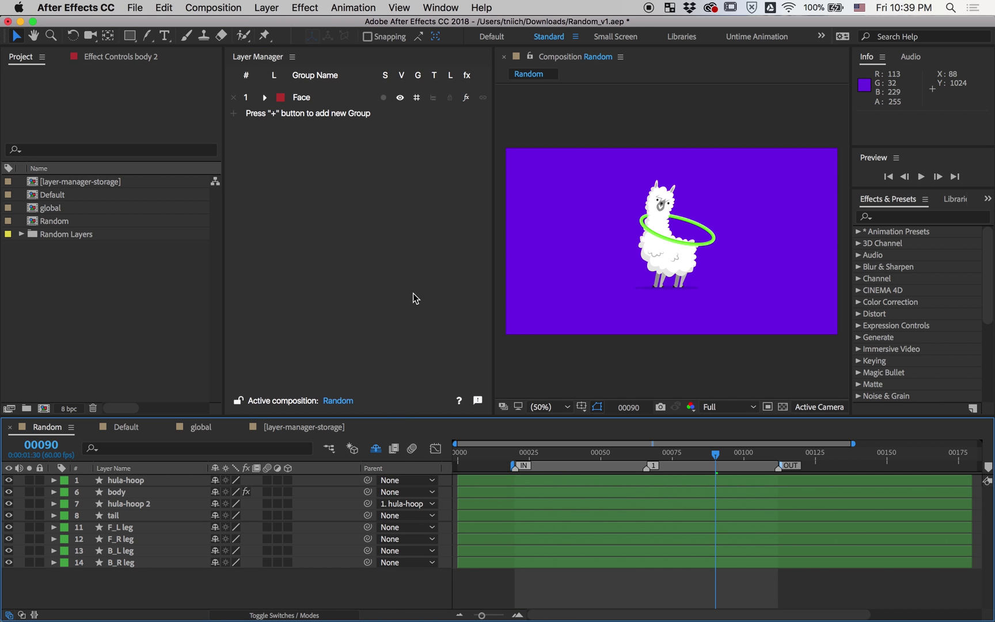
left_click(433, 98)
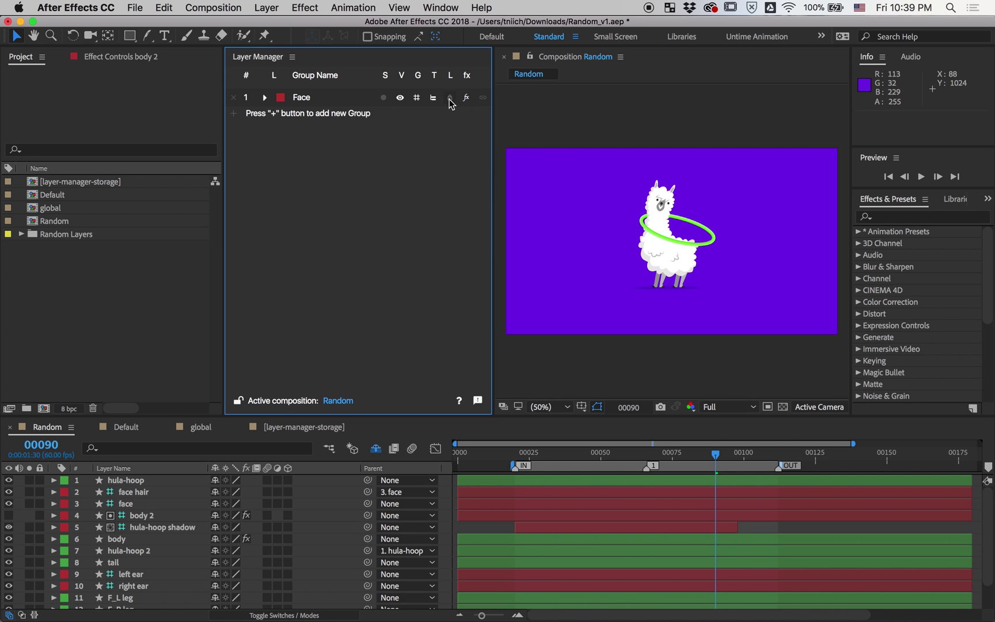
left_click(450, 99)
left_click(451, 99)
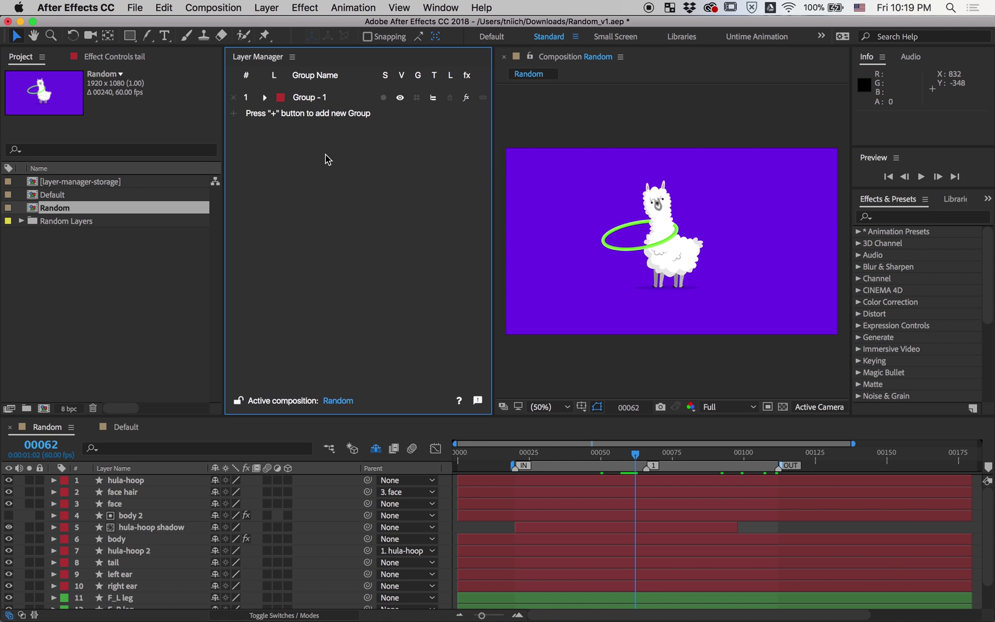
Type Face as the first group's name, then reopen the group's rename box.
double_click(315, 97)
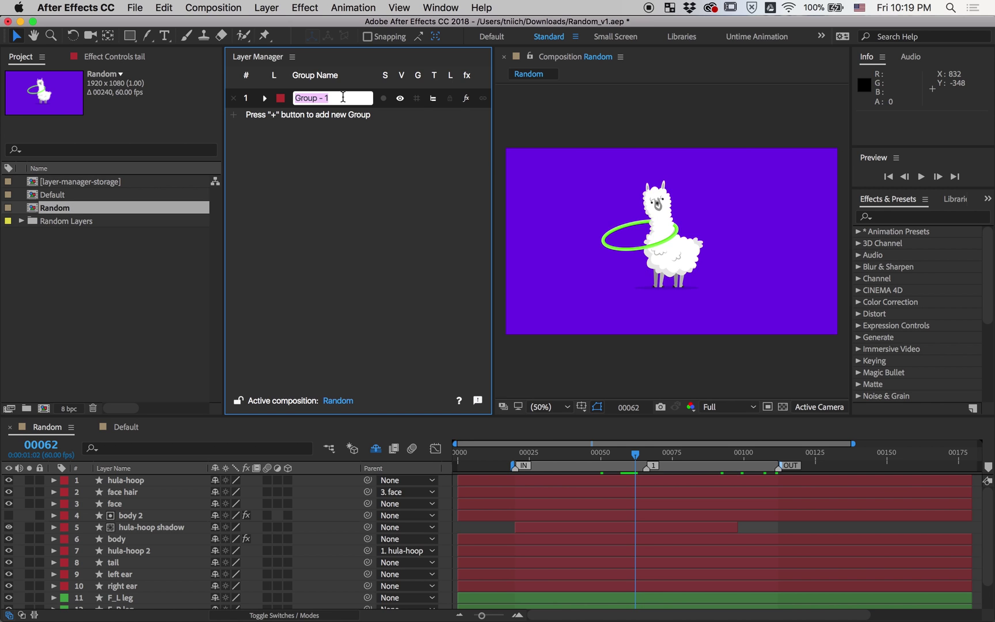
type("Face")
key("Escape")
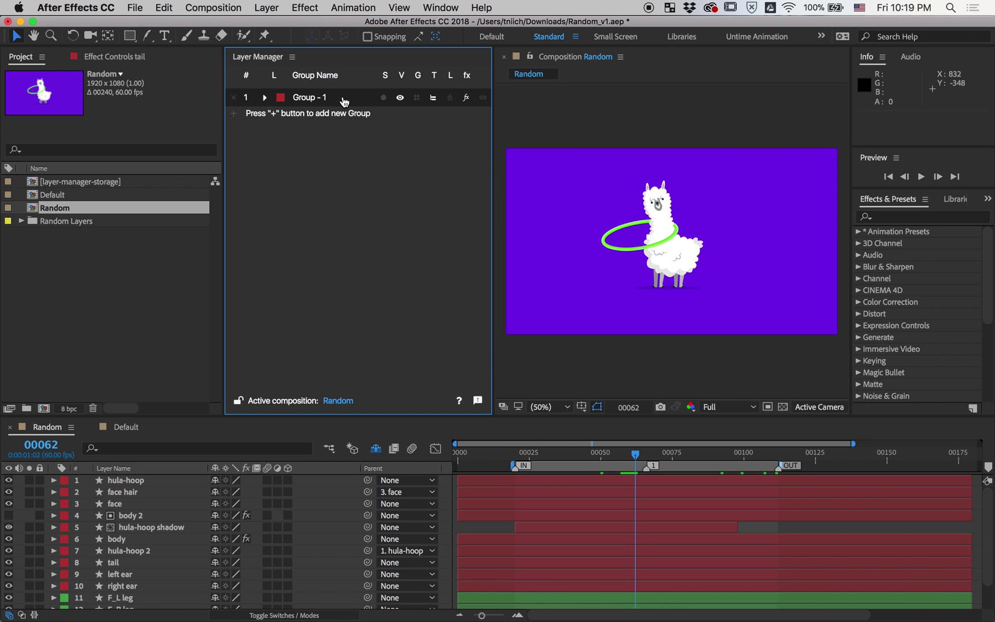
double_click(344, 100)
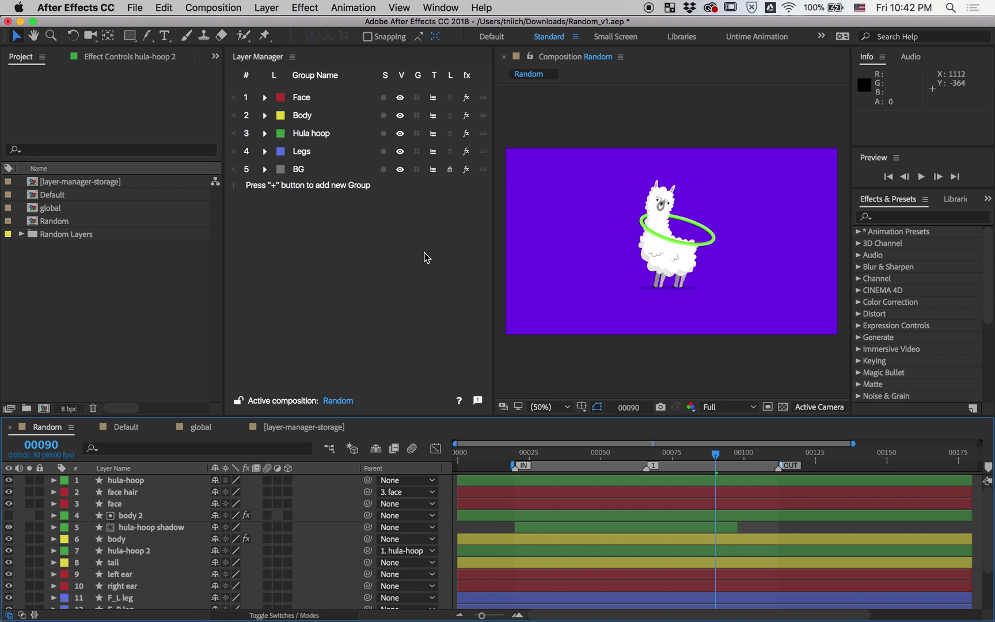
Shy every group except Hula hoop and hide shy layers so only hula-hoop layers show.
left_click(400, 134, "alt")
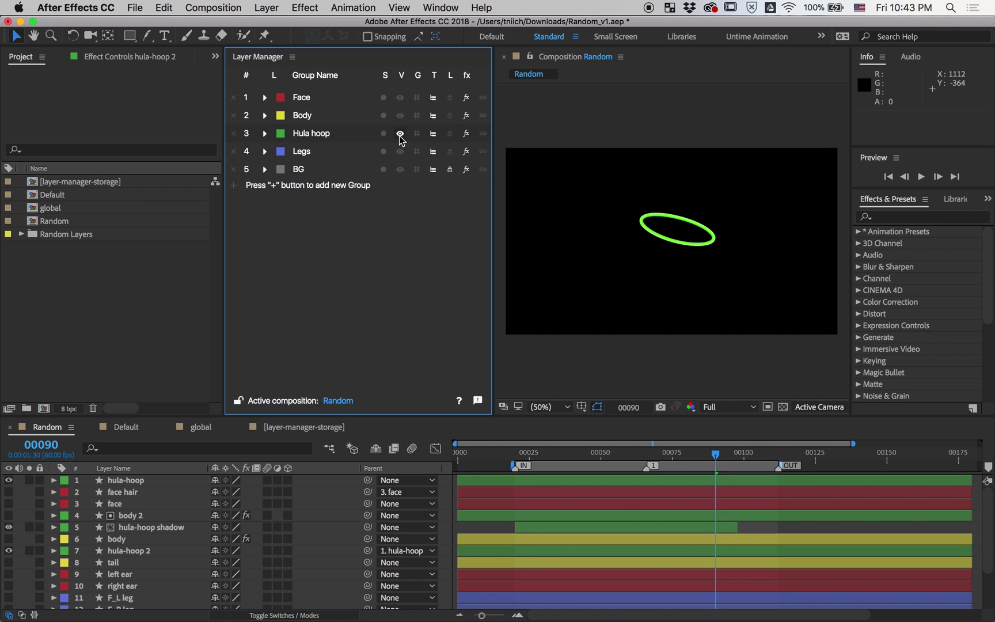
left_click(401, 134, "alt")
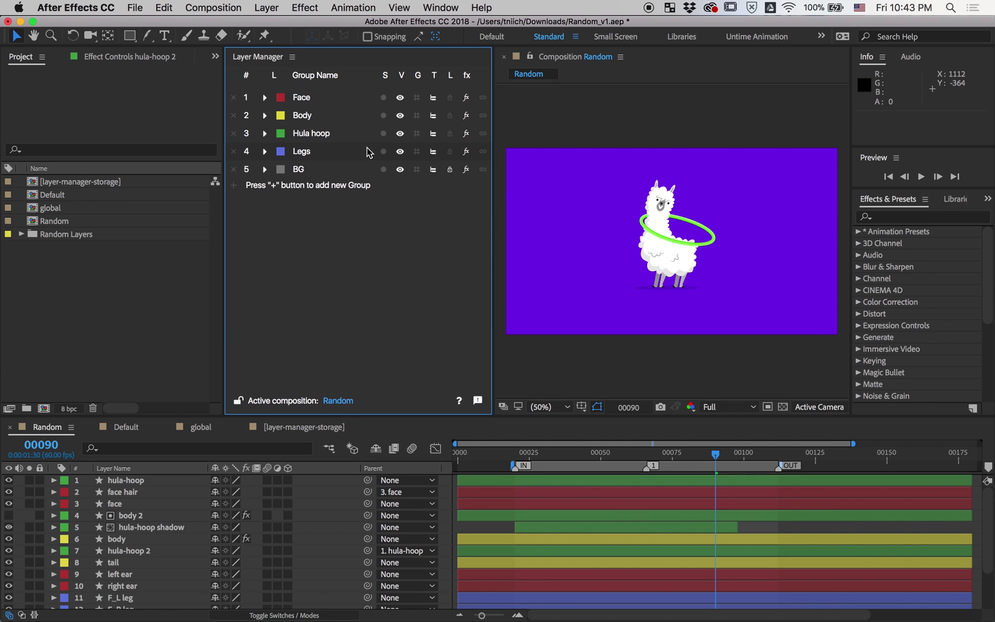
left_click(434, 137, "alt")
left_click(378, 450)
Drag the Legs and Hula hoop groups so Hula hoop sits above Legs.
left_click_drag(316, 155, 329, 128)
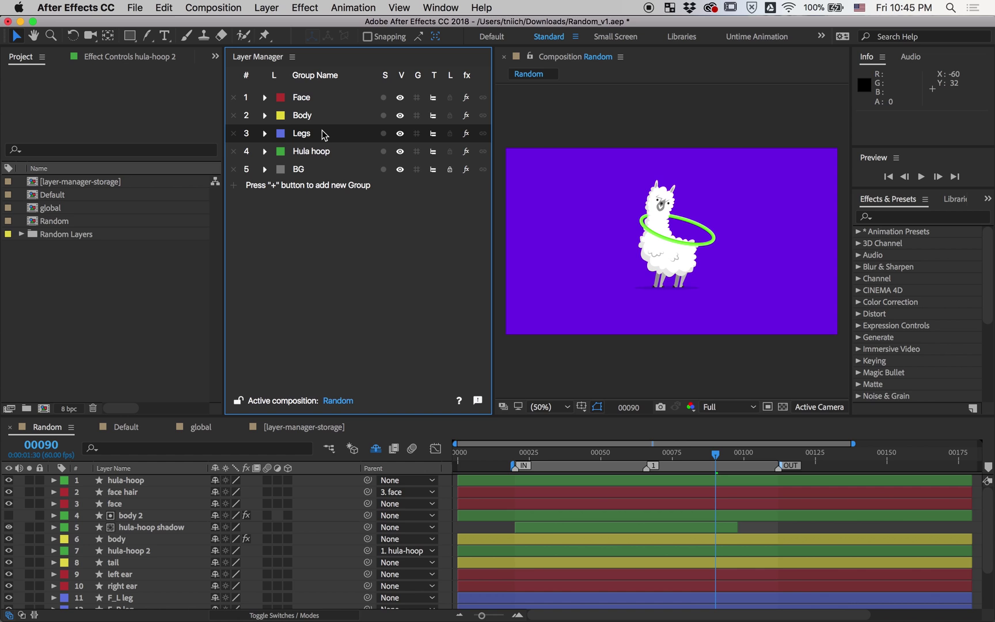
left_click(319, 147, "shift")
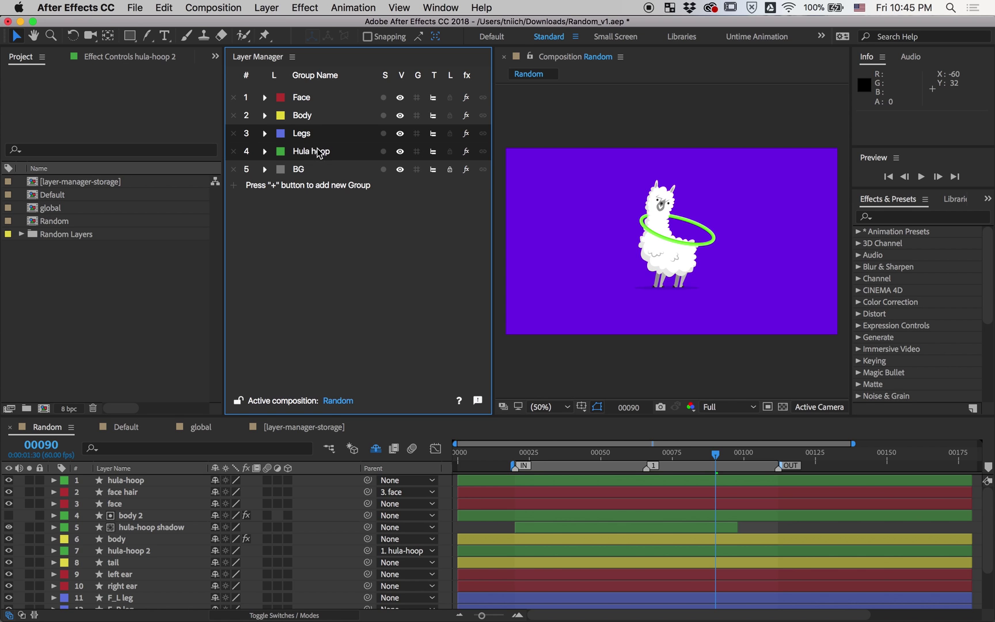
left_click_drag(319, 148, 329, 116)
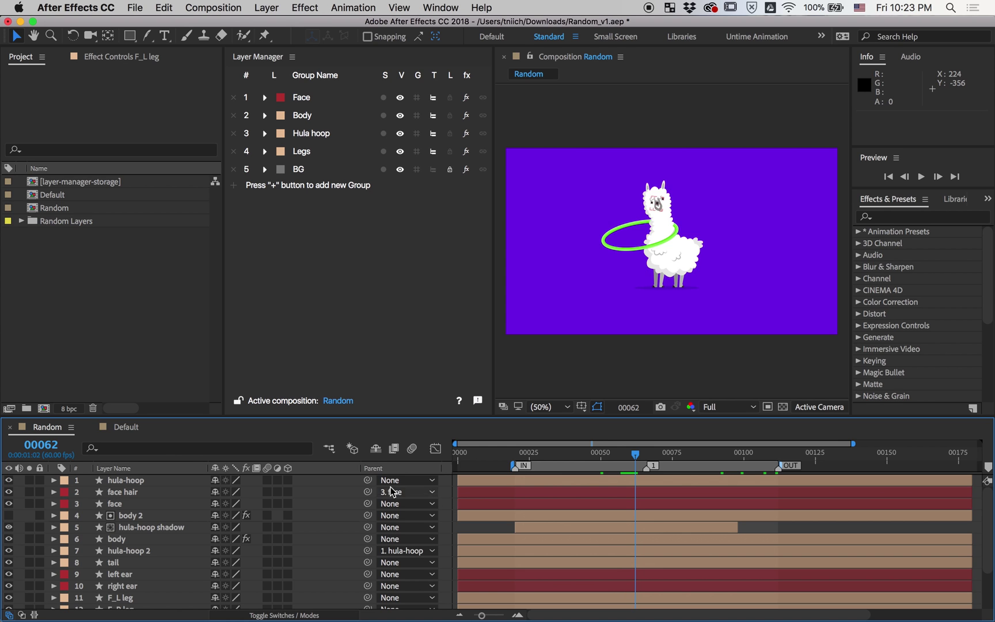
Initialize Layer Manager on the Default comp with two groups, then return to Random.
left_click(126, 429)
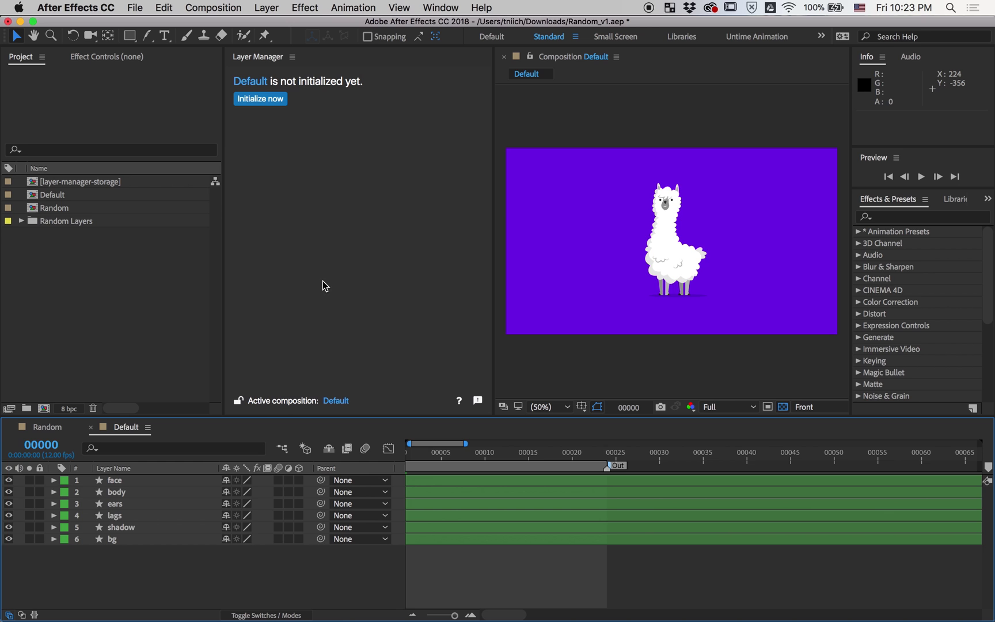
left_click(62, 427)
left_click(113, 431)
left_click(266, 101)
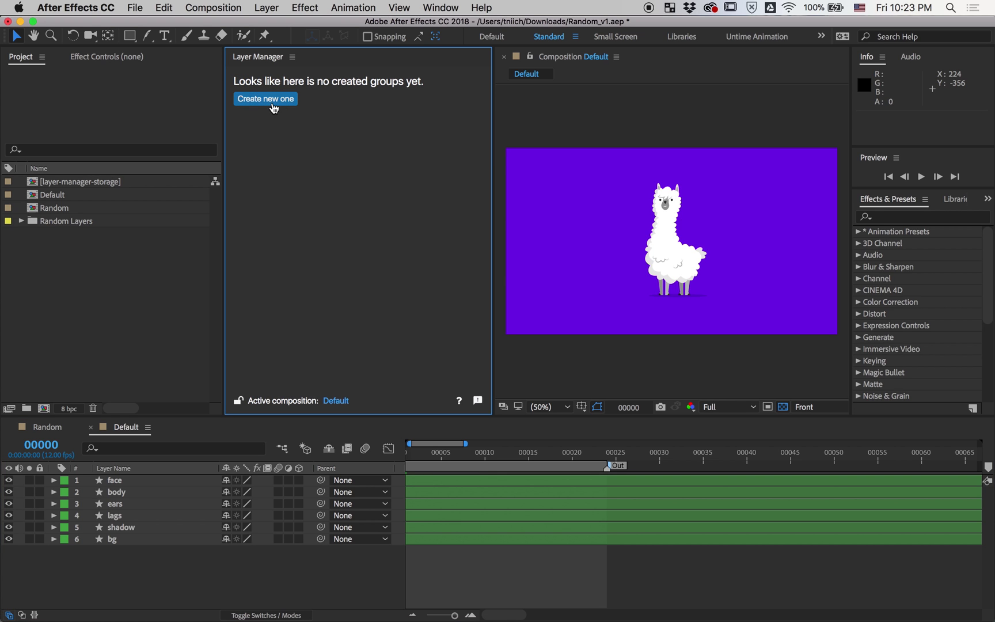
left_click(266, 99)
left_click(386, 98)
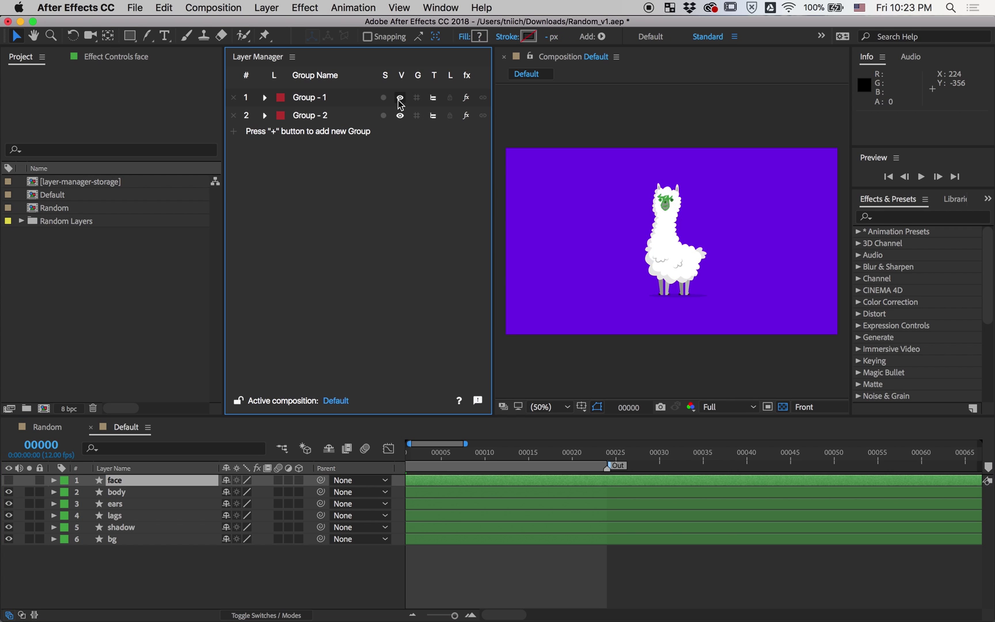
left_click(60, 432)
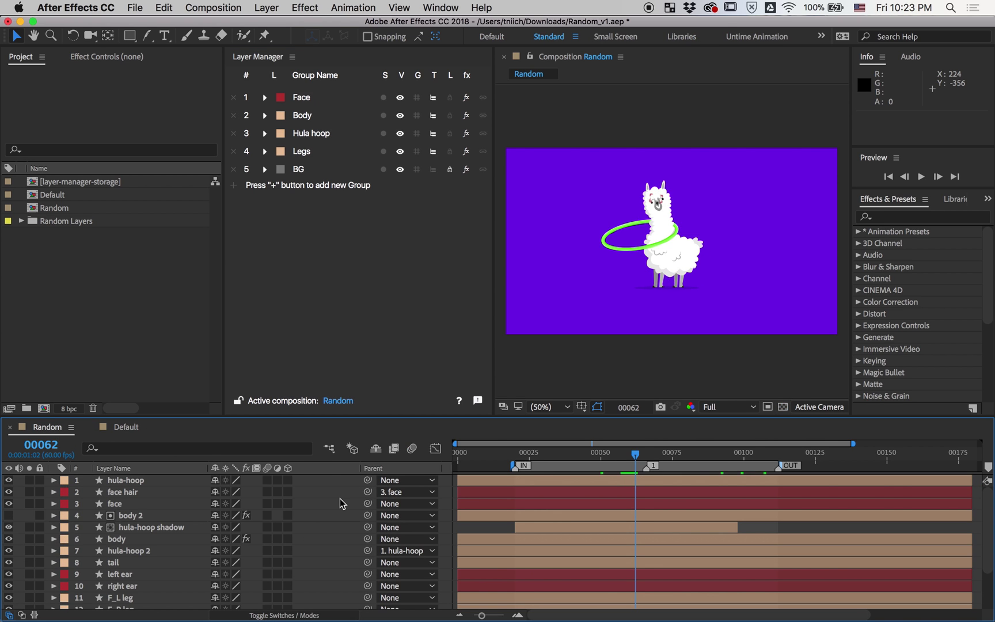
Create a 590×300 comp named global and initialize its Layer Manager with Group - 1.
left_click(135, 314)
key("super+n")
type("global")
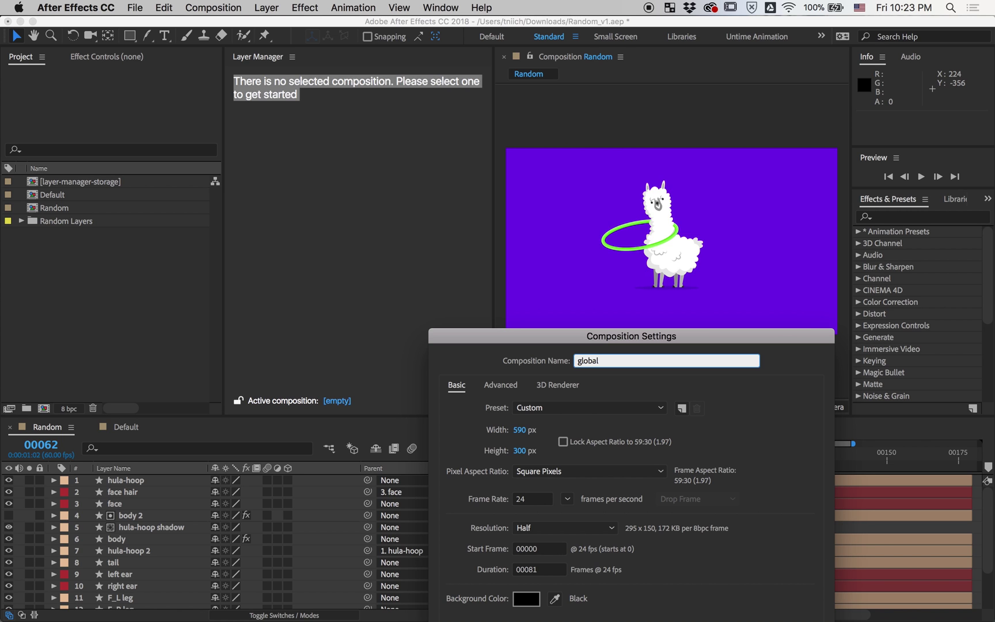
key("Return")
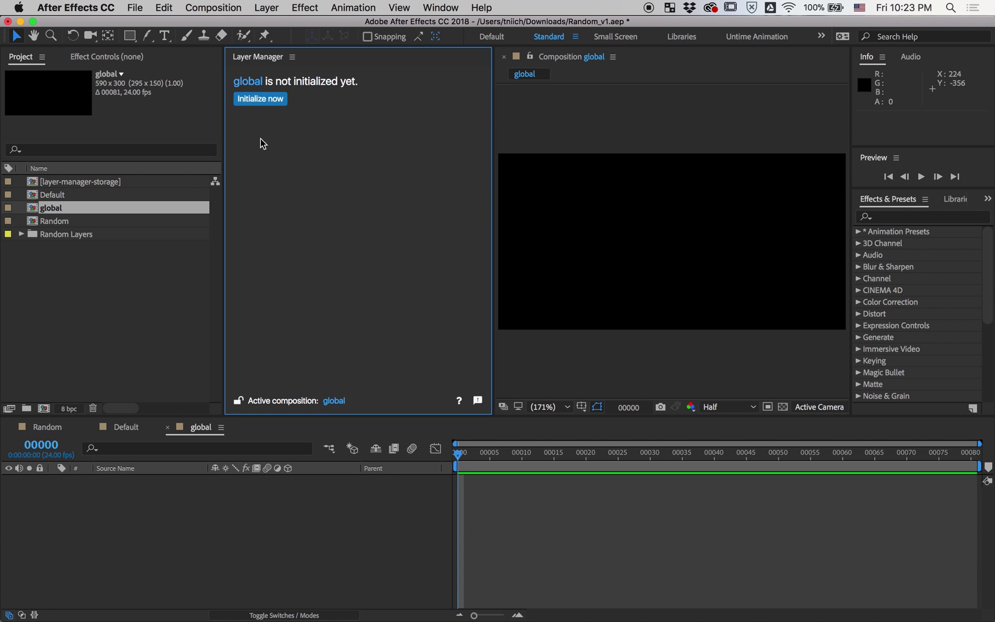
left_click(260, 99)
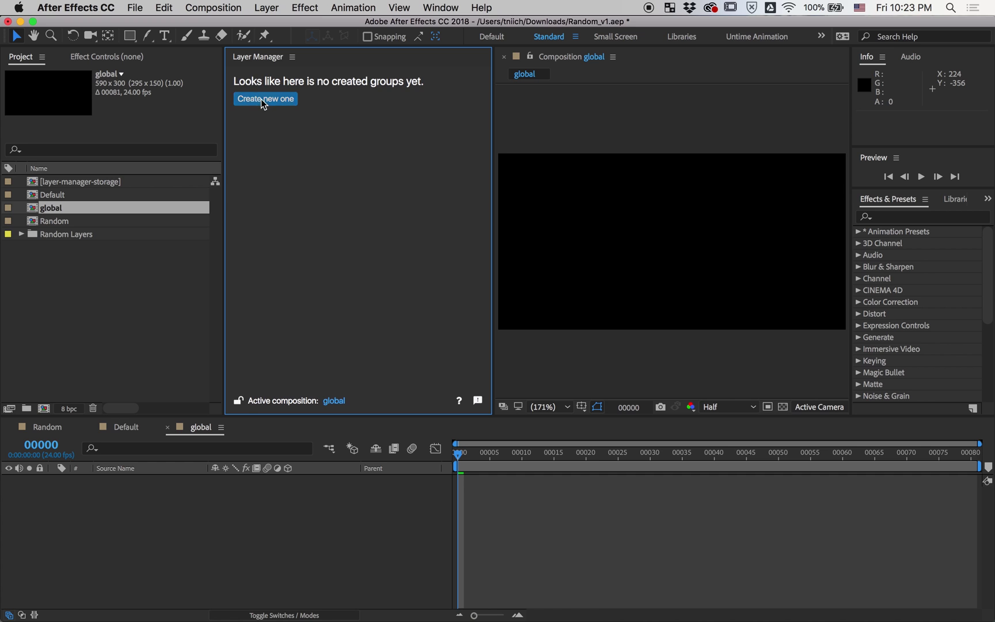
left_click(262, 99)
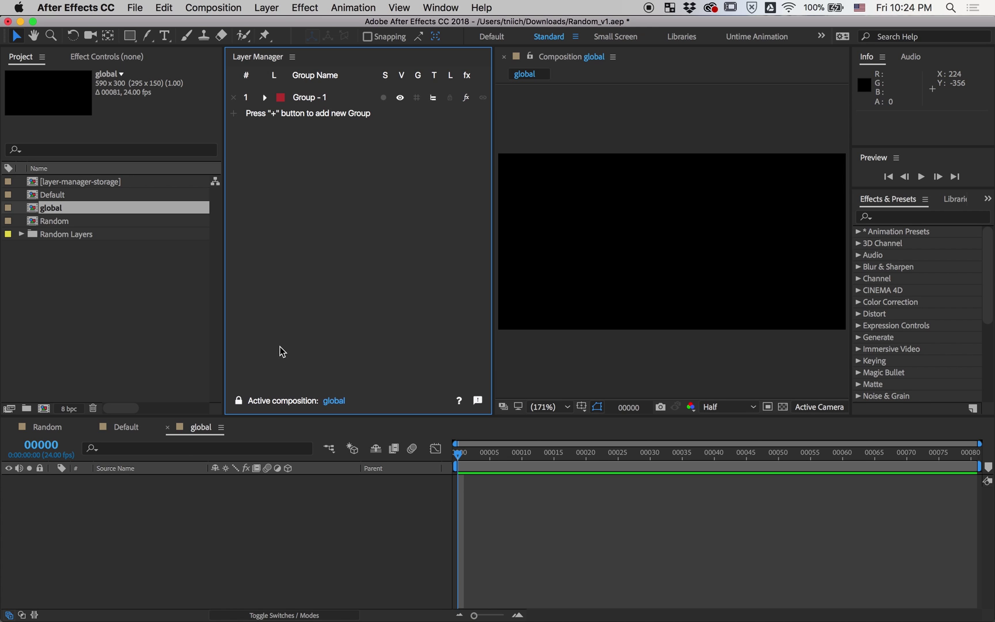
Rename the global comp's Group - 1 to Face.
left_click(67, 432)
left_click(317, 138)
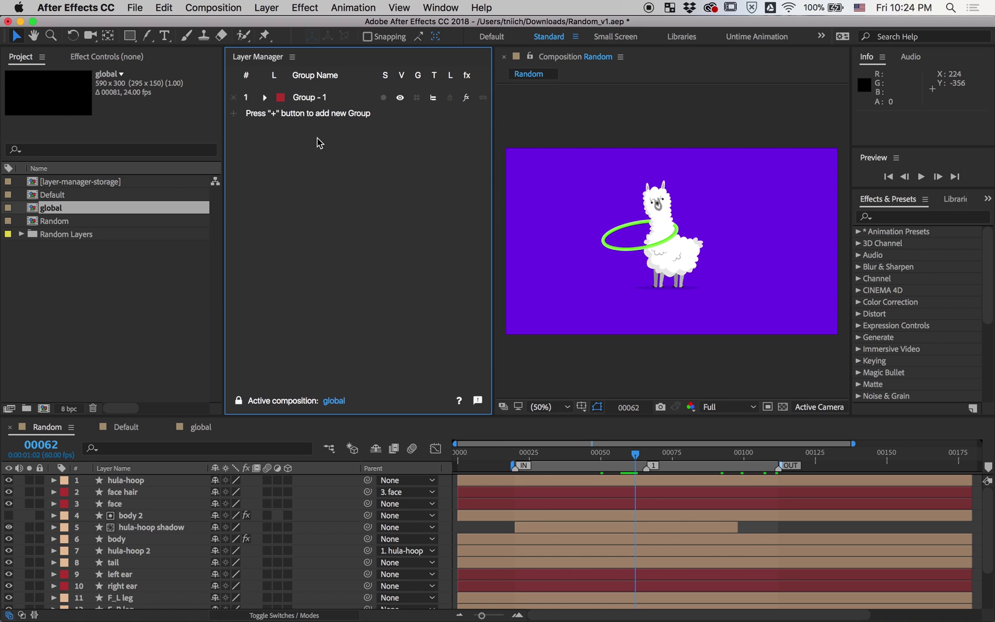
double_click(322, 98)
type("Face")
key("Return")
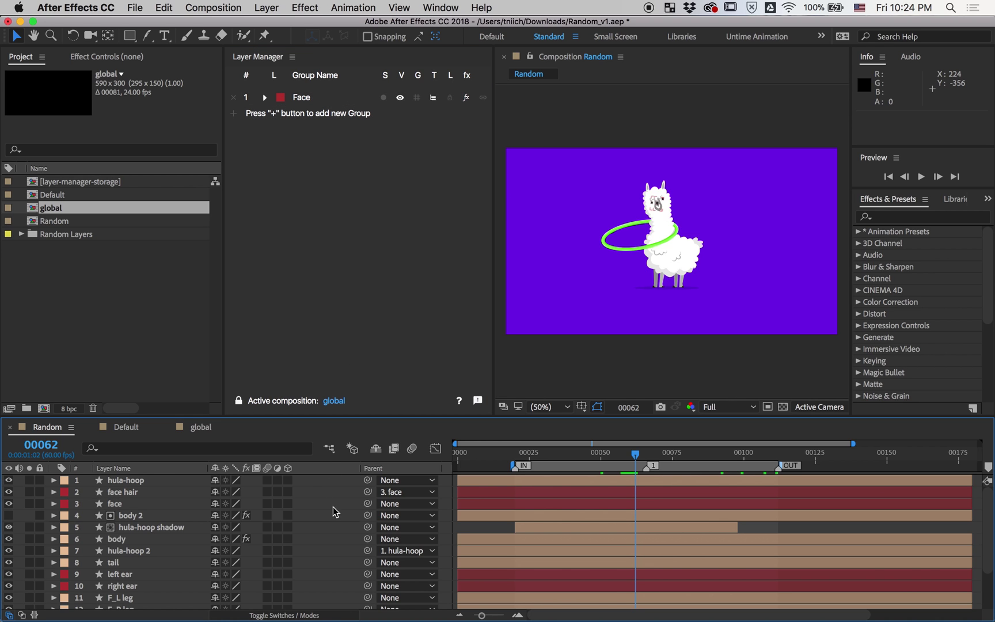
Select the face hair, face, left ear and right ear layers in the Random timeline.
left_click(154, 494)
left_click(145, 501, "super")
left_click(130, 563, "super")
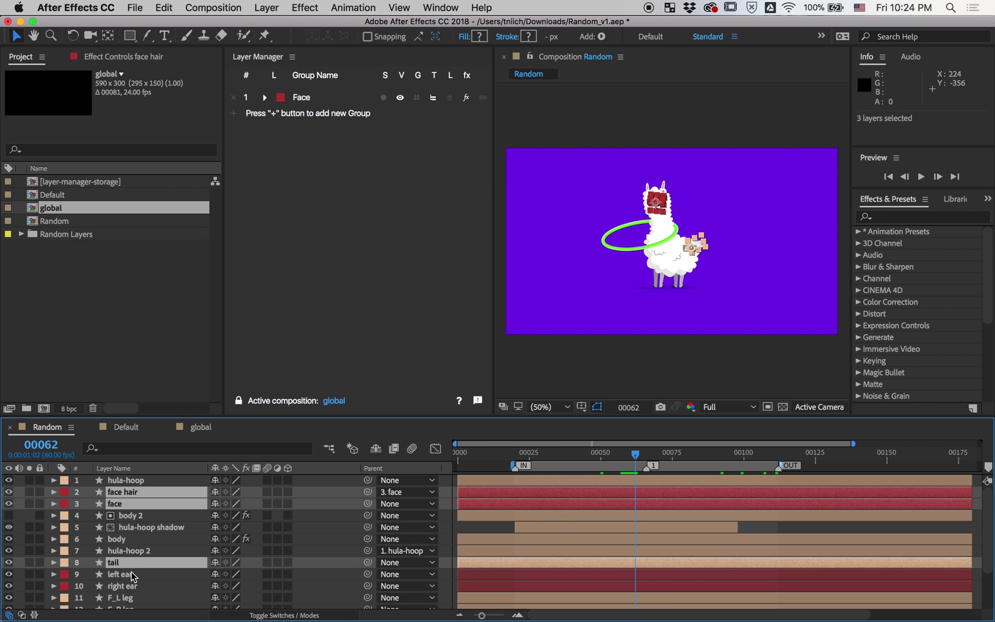
left_click(130, 574, "super")
left_click(129, 575, "super")
left_click(127, 563, "super")
left_click(129, 574, "super")
left_click(131, 586, "super")
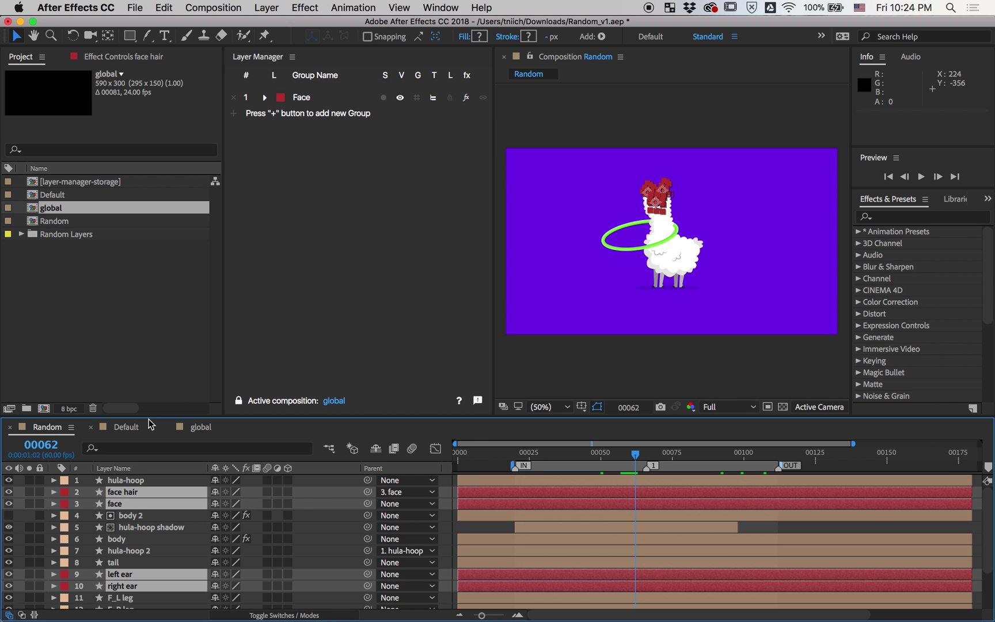
Deselect the face layers in the Default comp, then in the Random comp.
left_click(140, 433)
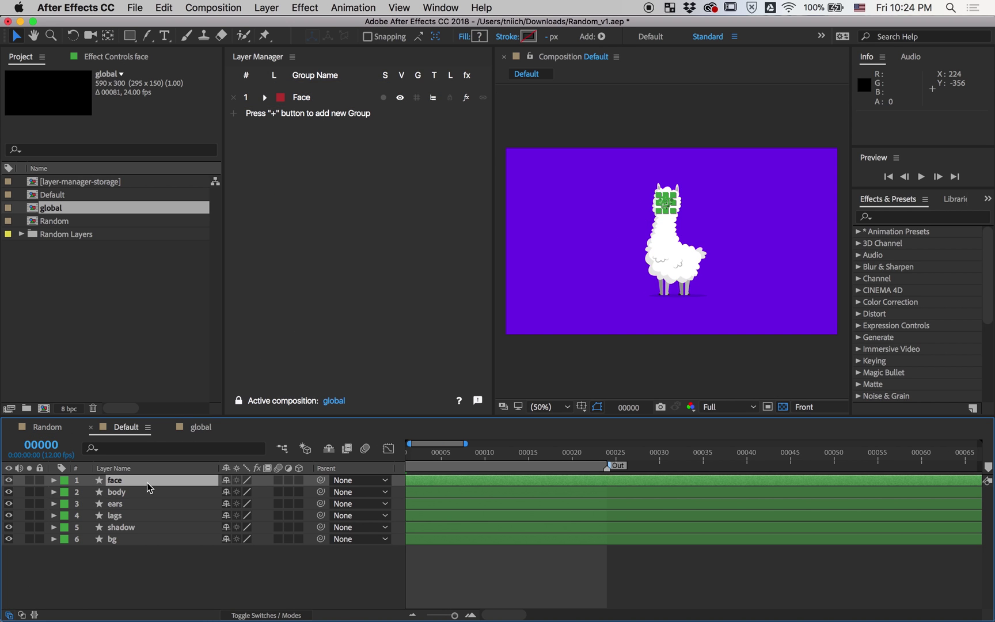
left_click(195, 597)
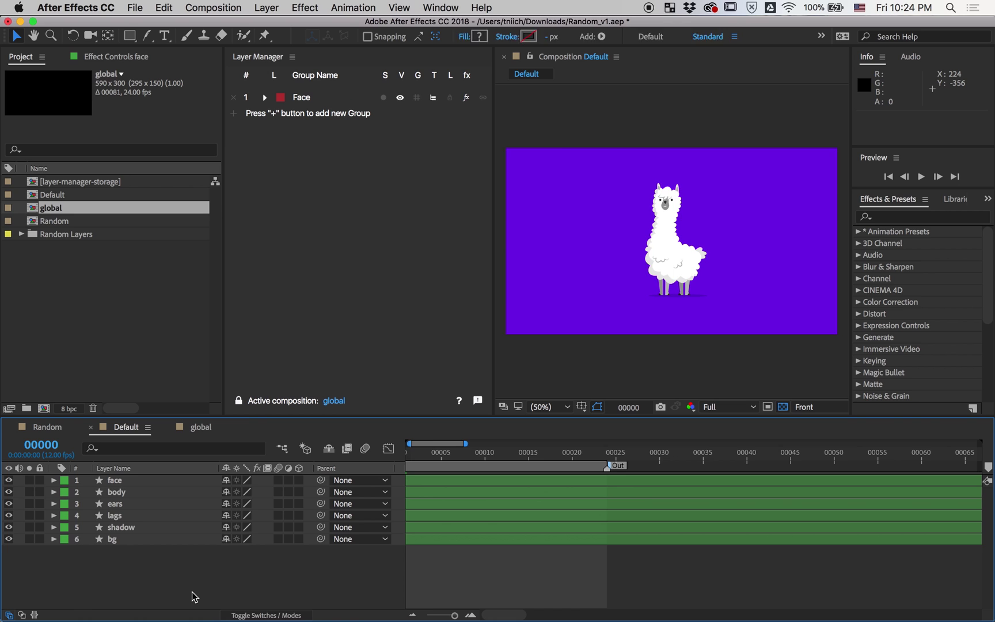
left_click(61, 429)
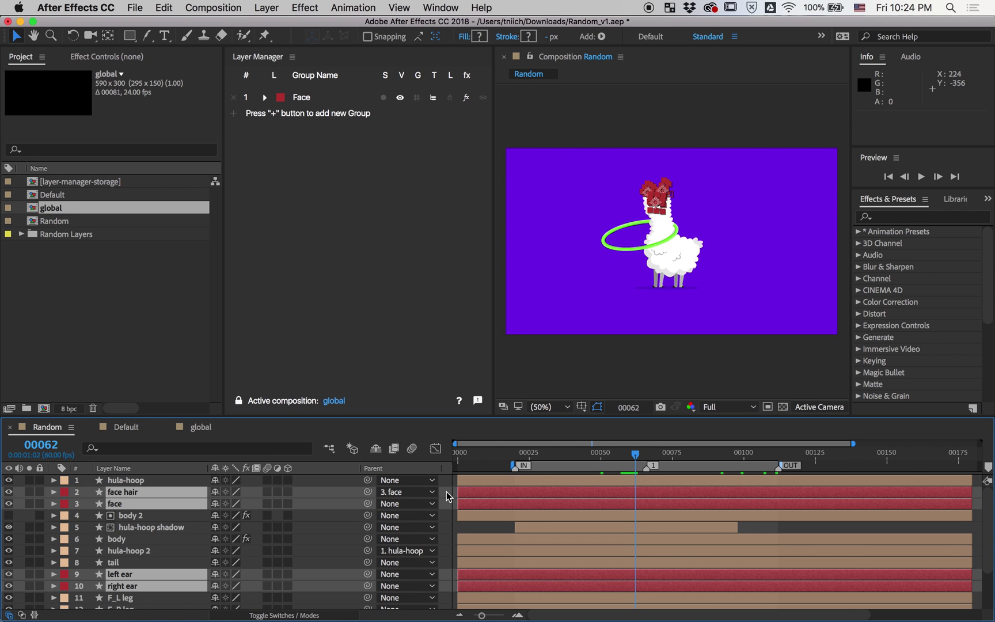
left_click(451, 297)
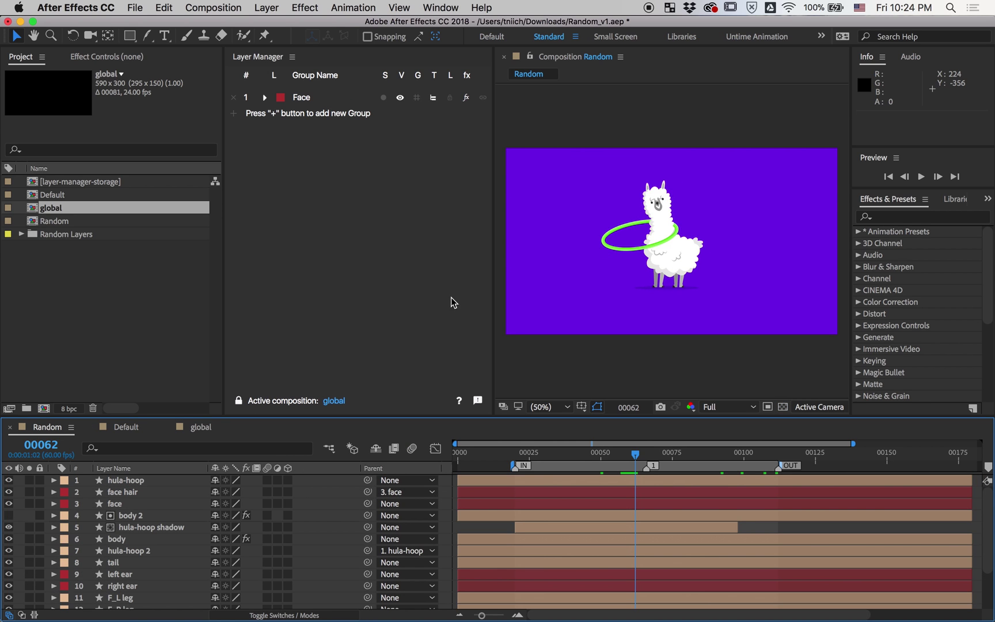
Hide all Face group layers and confirm the llama is faceless in the Default comp.
left_click(402, 102)
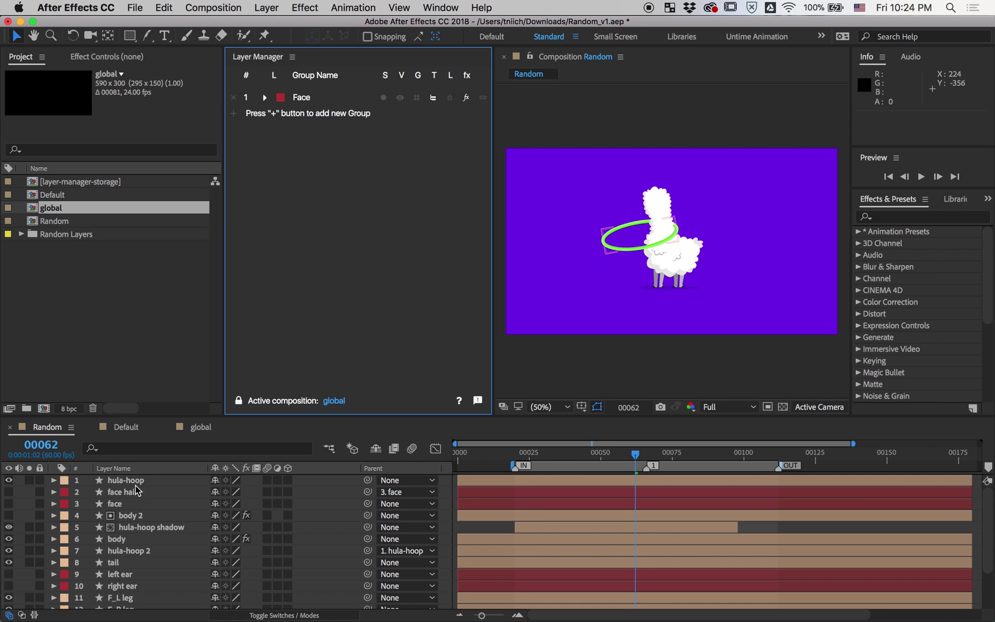
left_click(124, 429)
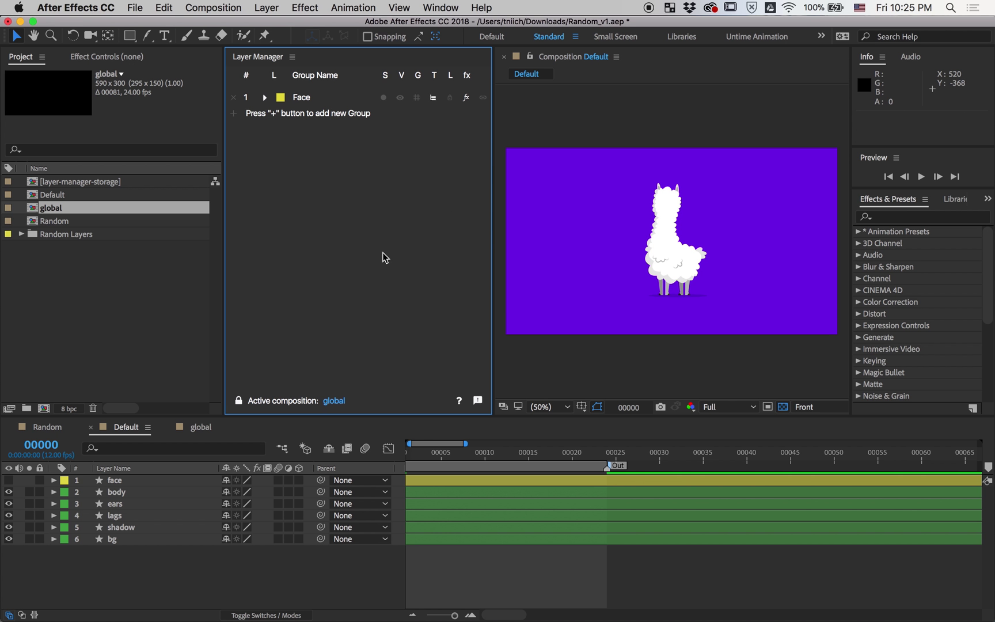
Expand the Face group to show its five linked layers, then open the face hair entry's label colours.
left_click(266, 99)
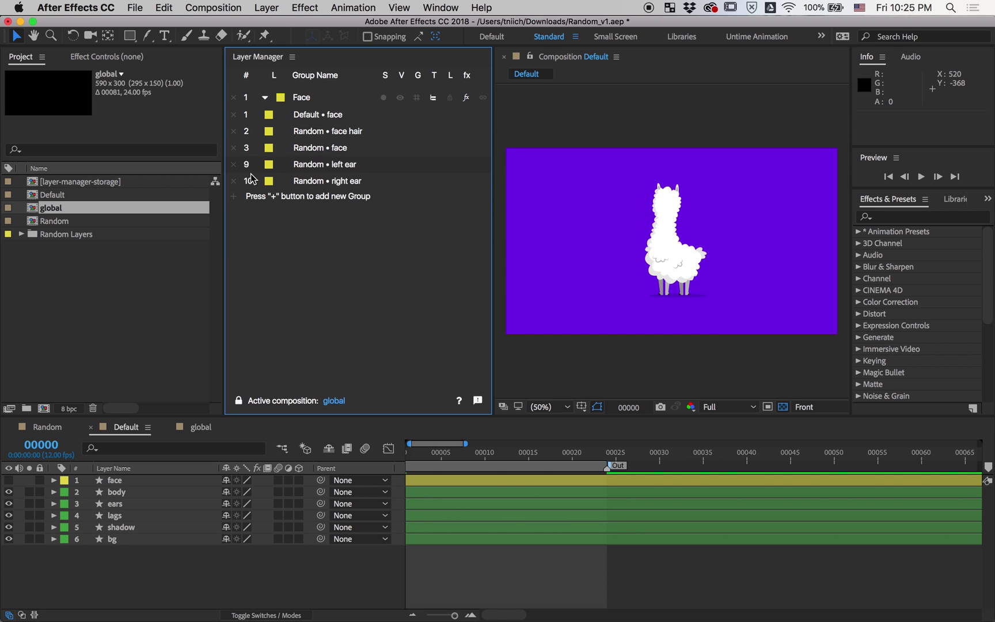
left_click(279, 134)
Label the face hair entry red and jump between face hair in Random and face in Default.
left_click(291, 165)
left_click(309, 132)
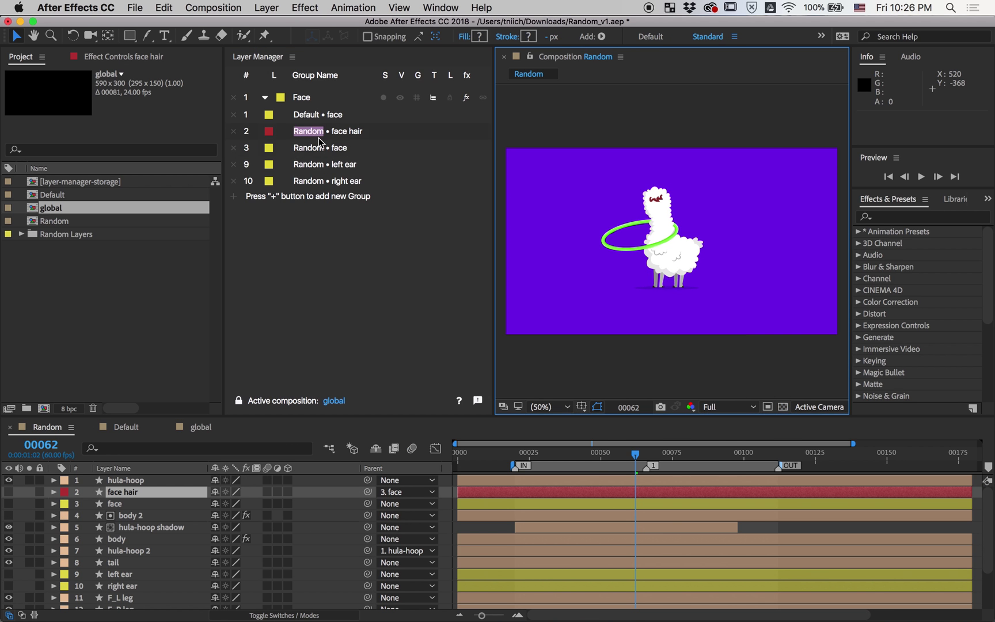
left_click(331, 121)
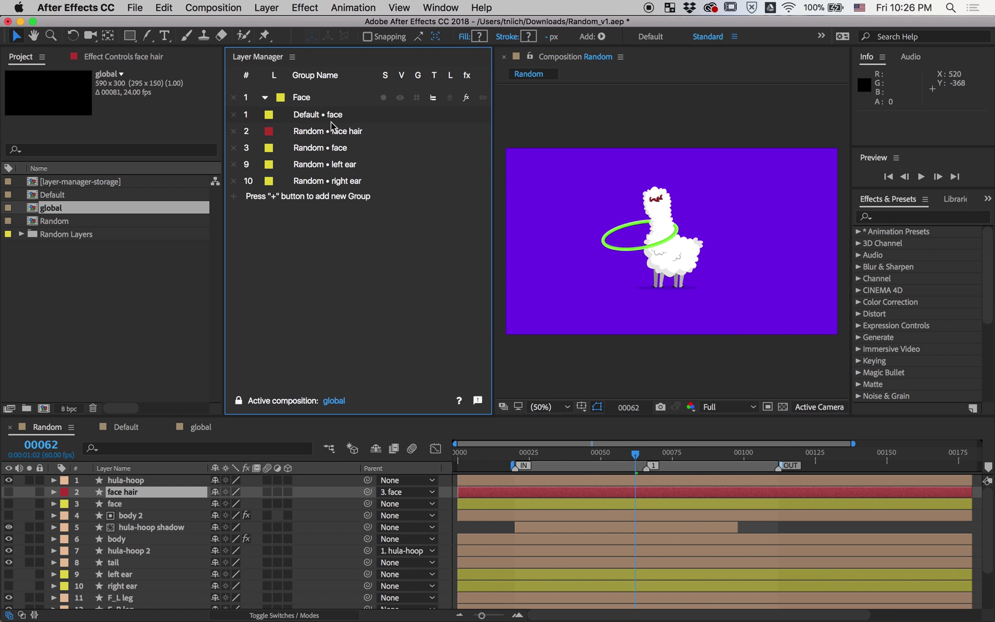
left_click(336, 132)
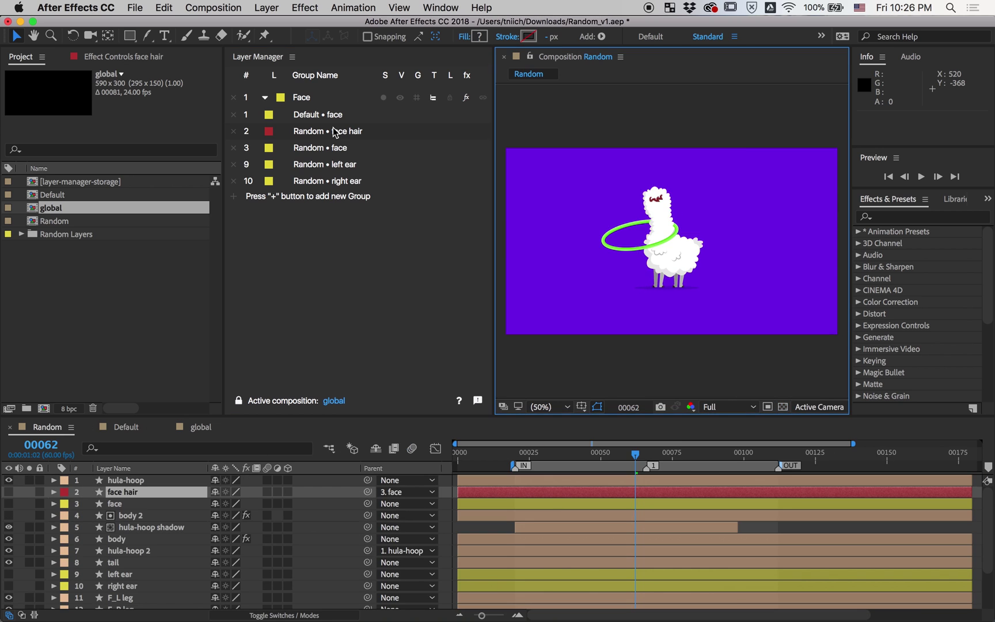
Make the Face group visible again and check the restored face in the Random and Default comps.
left_click(401, 97)
left_click(357, 149)
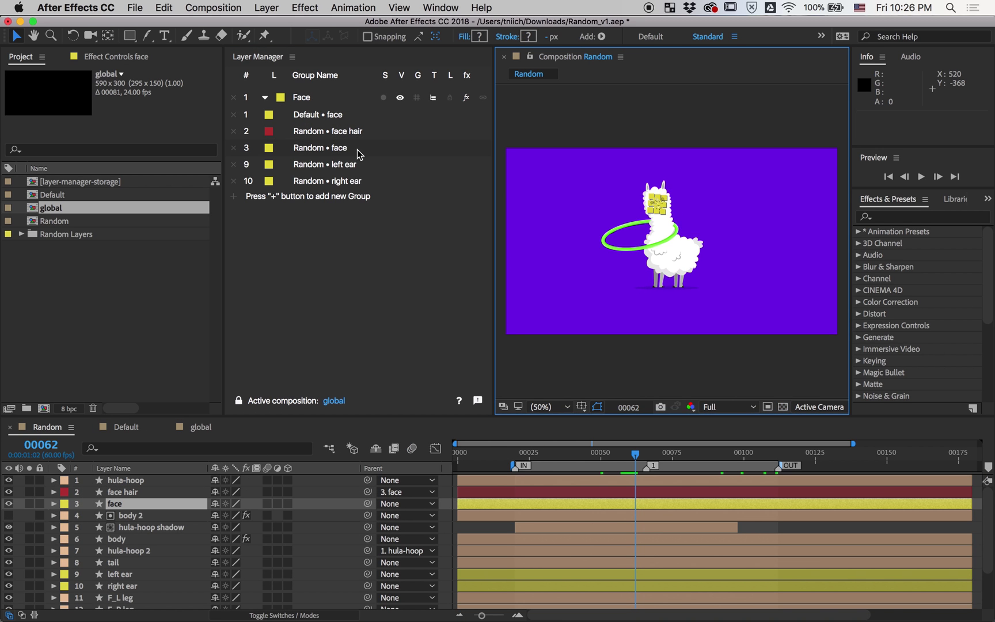
left_click(348, 123)
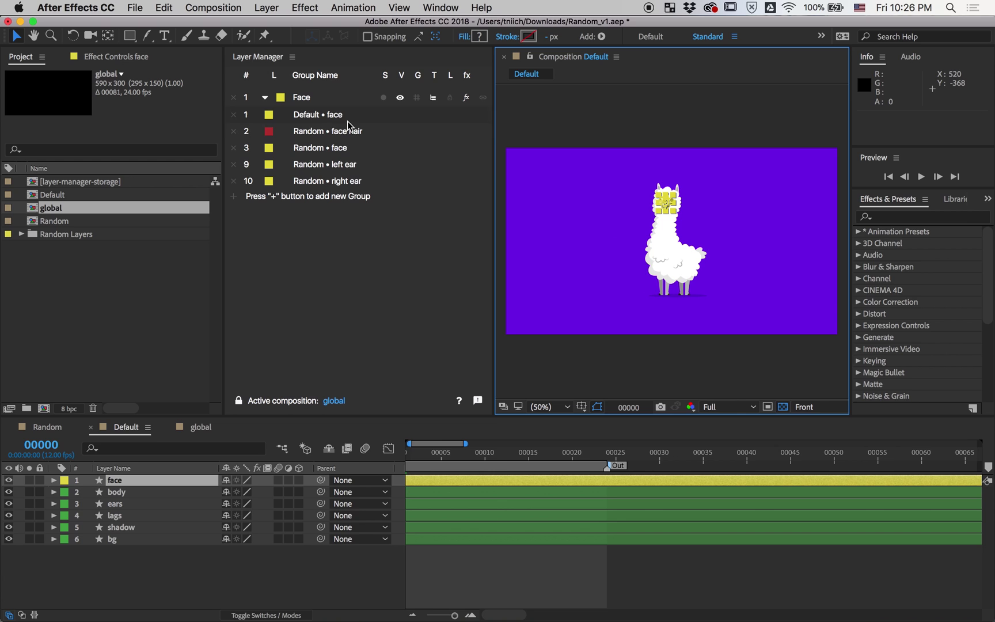
left_click(350, 133)
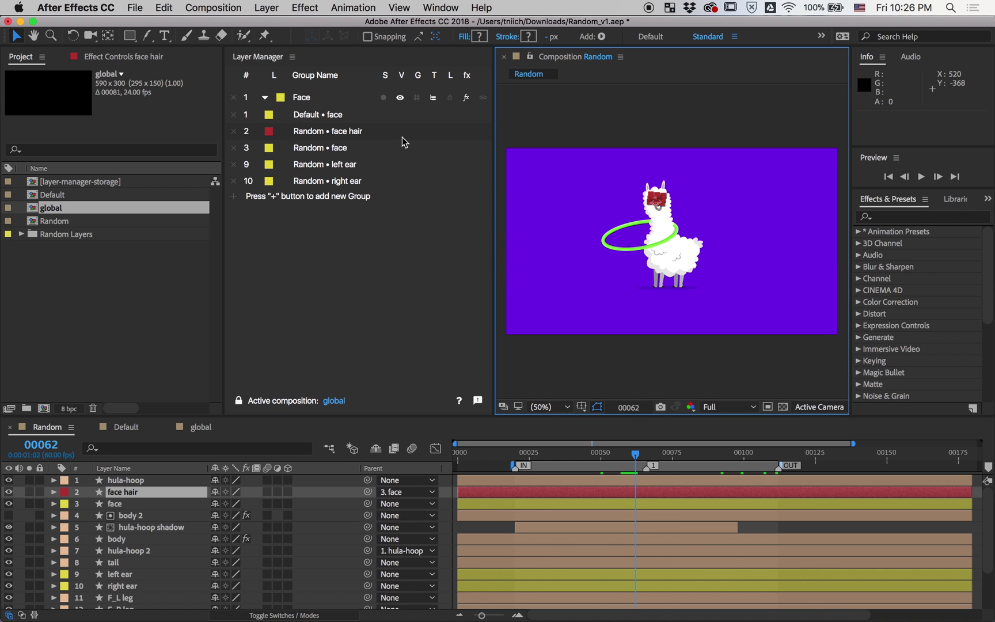